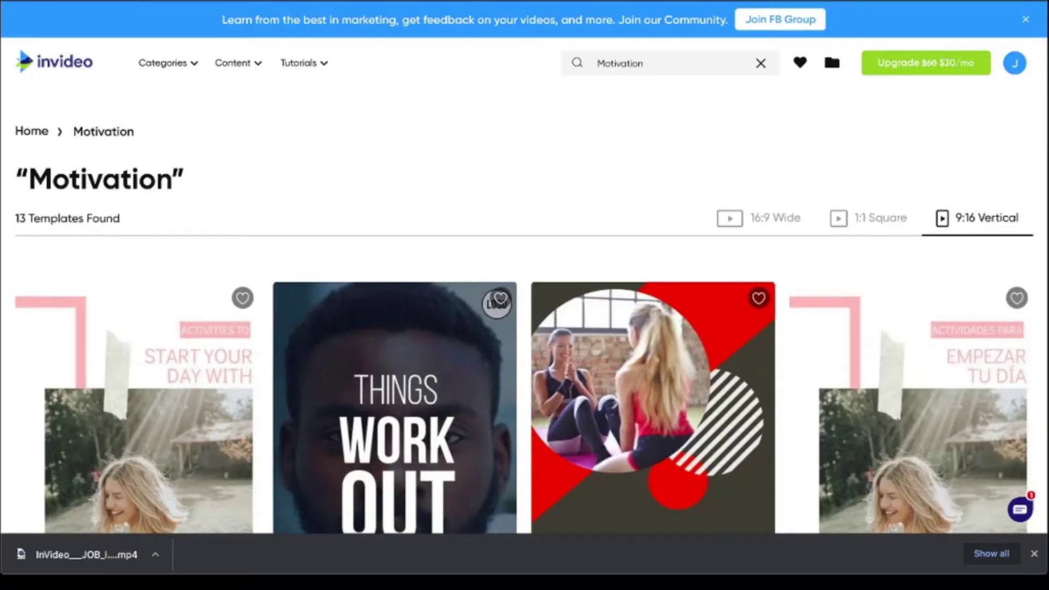
Filter the "Motivation" template results to the 16:9 wide format
left_click(760, 218)
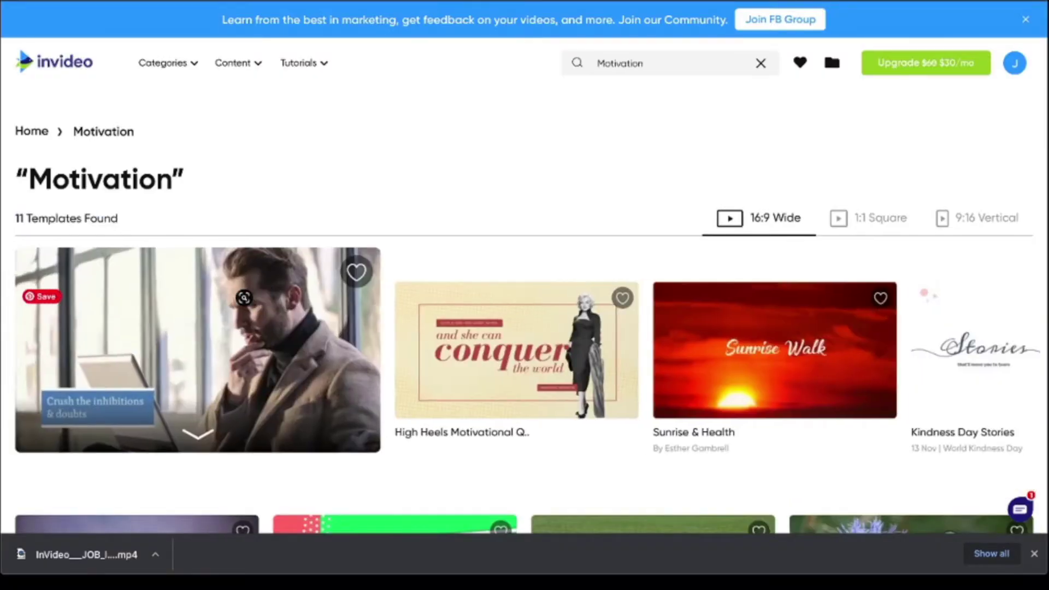
scroll(244, 298, "down", 3)
scroll(245, 297, "up", 3)
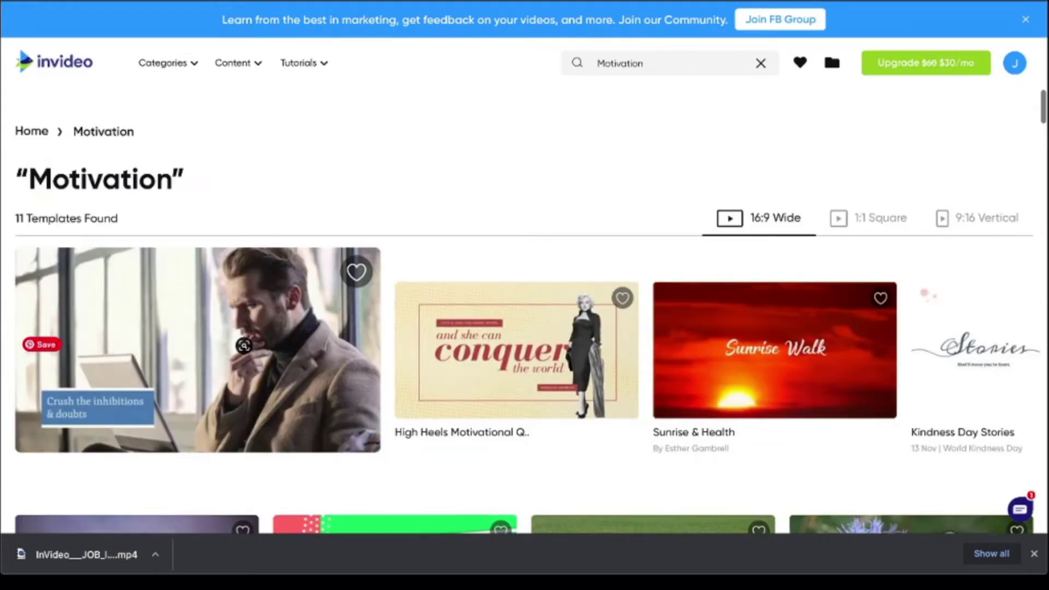
Search the template library again for "Motivation" using the suggested term of the same name
left_click(645, 63)
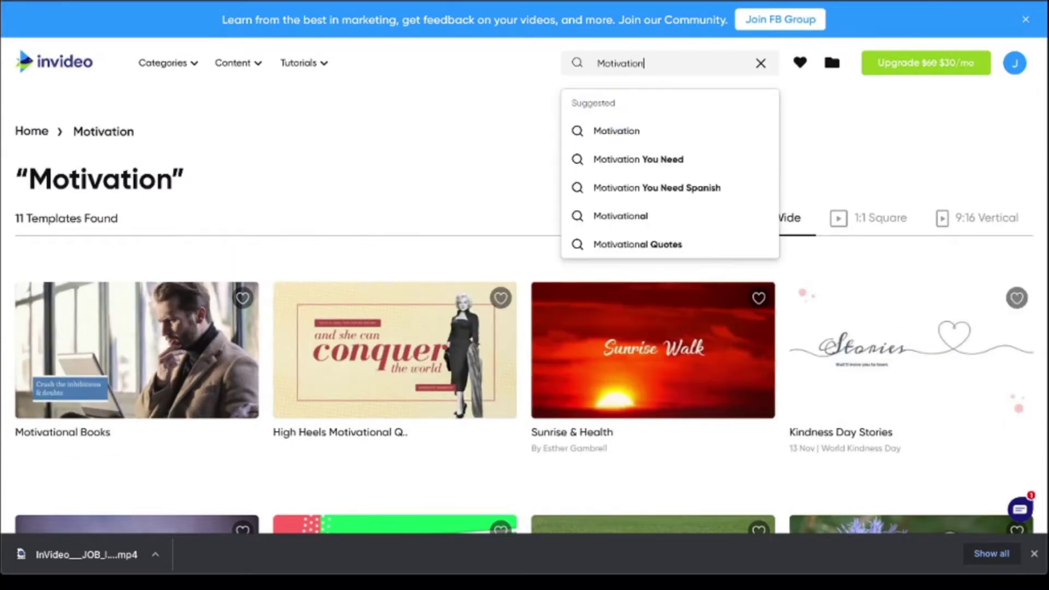
key("Return")
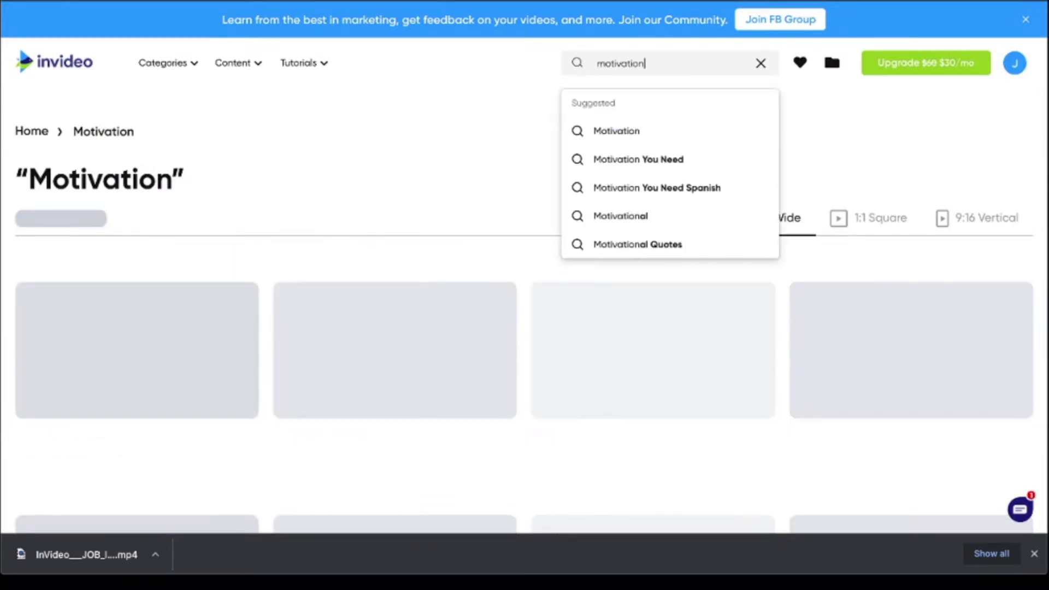
scroll(524, 350, "down", 2)
scroll(758, 185, "down", 7)
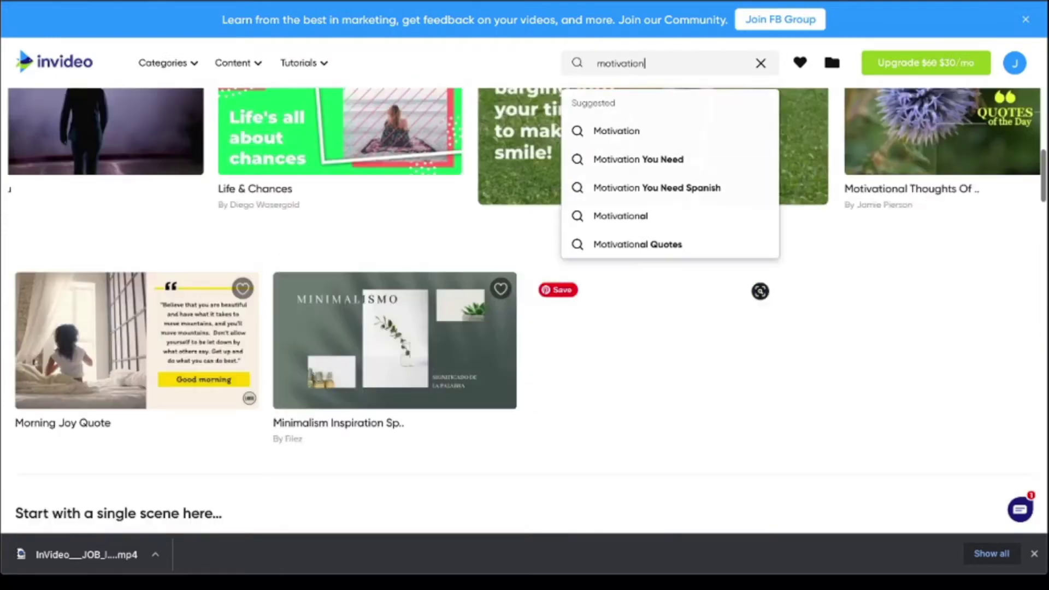
scroll(760, 291, "down", 6)
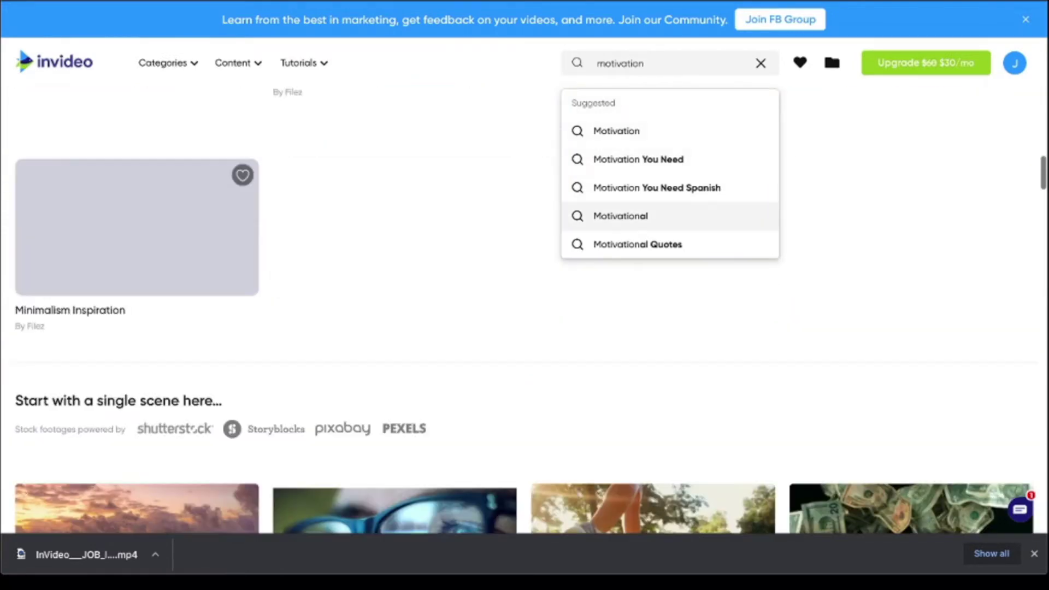
left_click(656, 131)
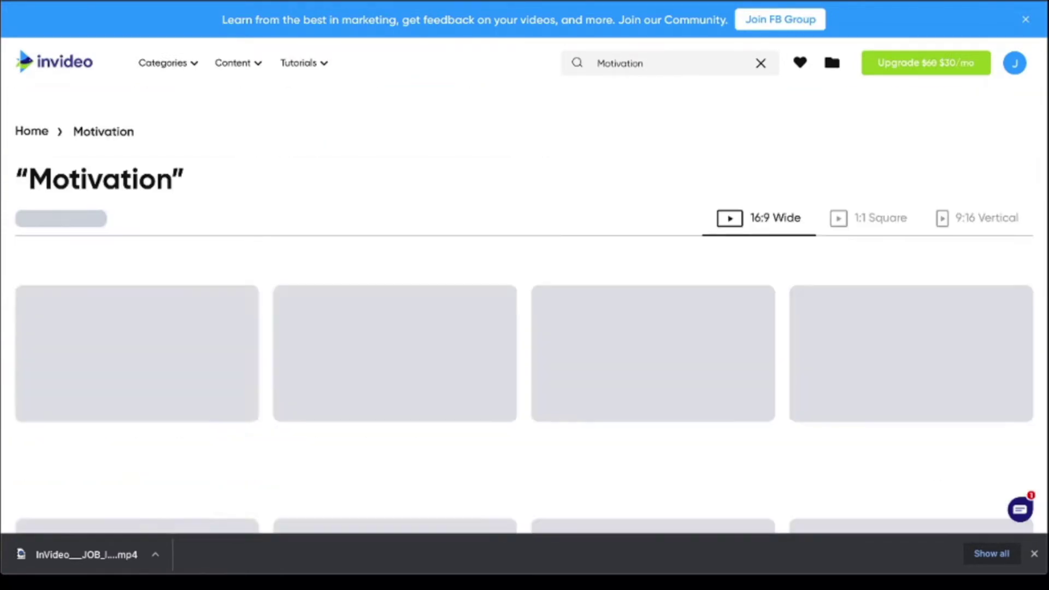
Browse the wide Motivation templates and the single-scene stock clips listed below them
scroll(530, 310, "down", 5)
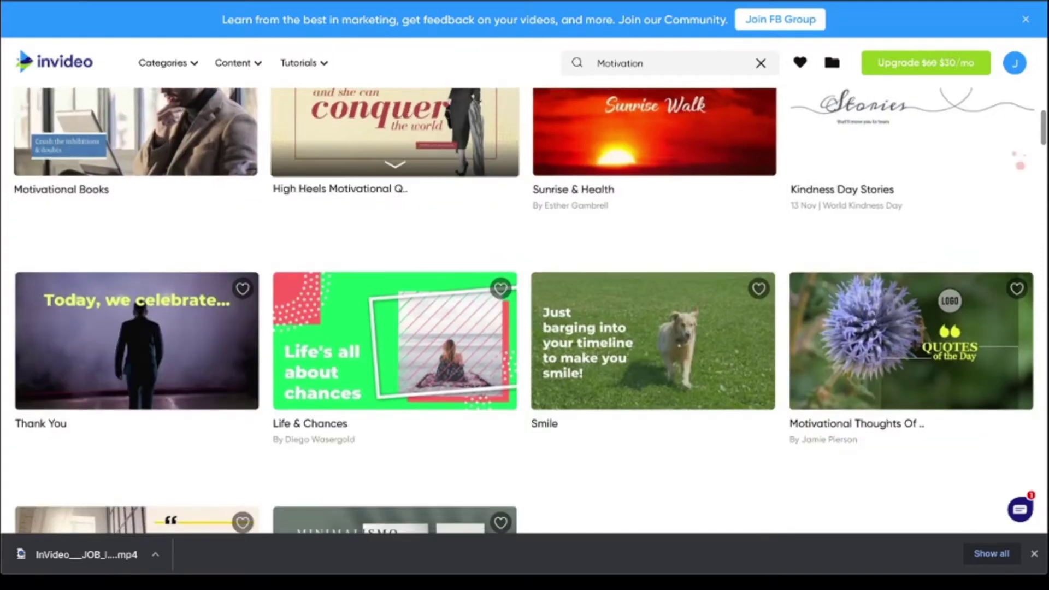
scroll(395, 246, "down", 2)
scroll(395, 246, "down", 5)
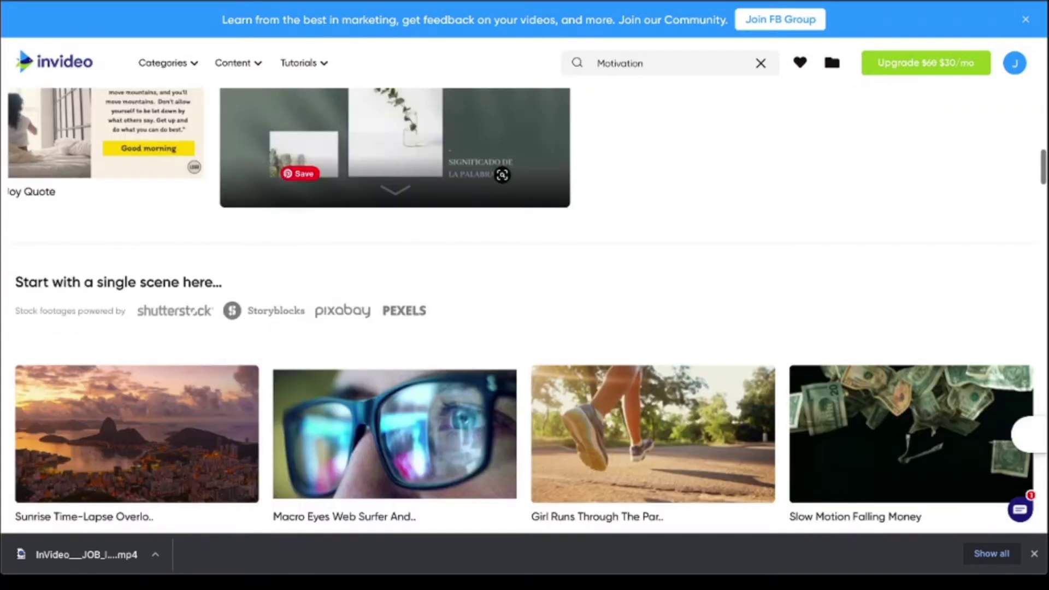
scroll(395, 245, "down", 5)
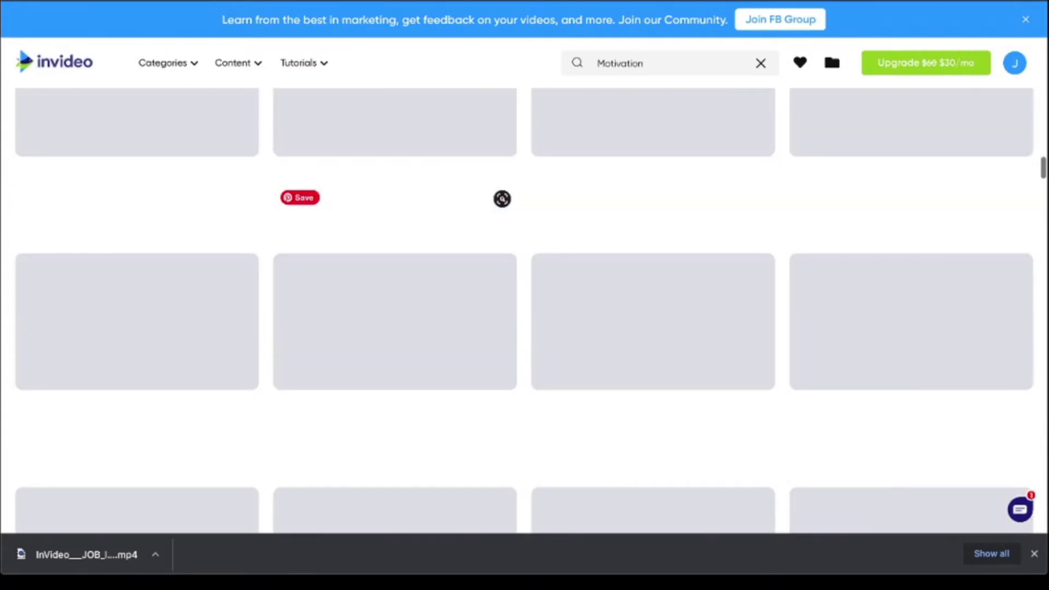
scroll(394, 246, "down", 1)
scroll(395, 246, "down", 3)
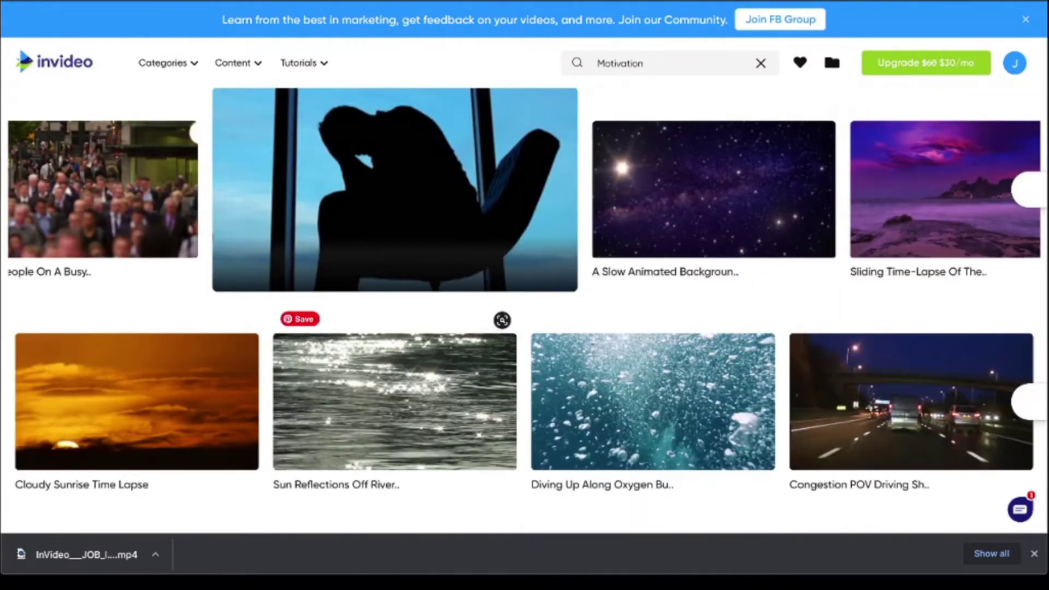
scroll(394, 328, "down", 3)
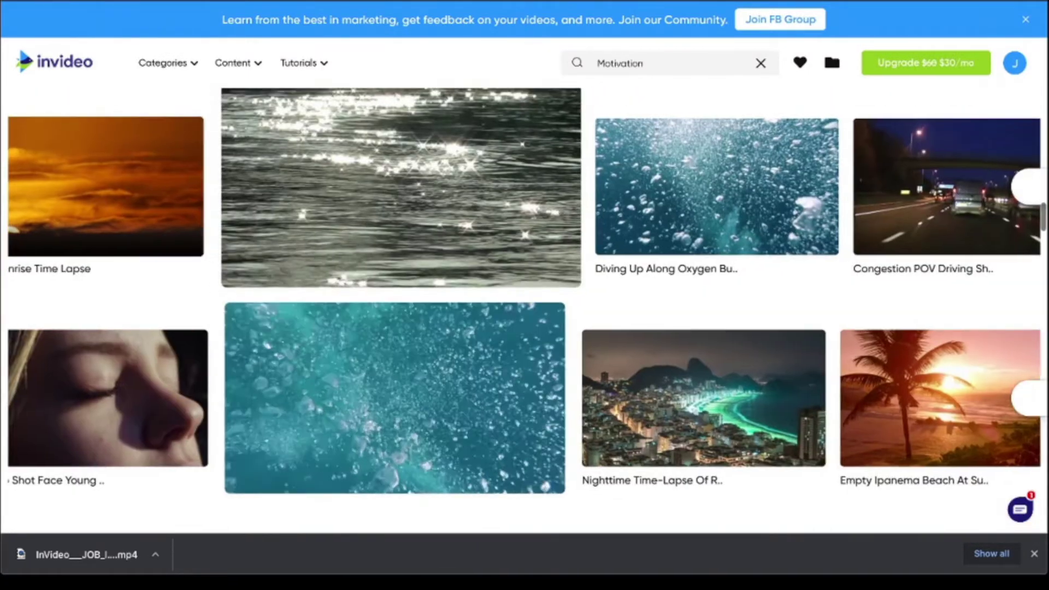
Start a wide 16:9 project from the single-scene clip Cloudy Sunrise Time Lapse
mouse_move(164, 188)
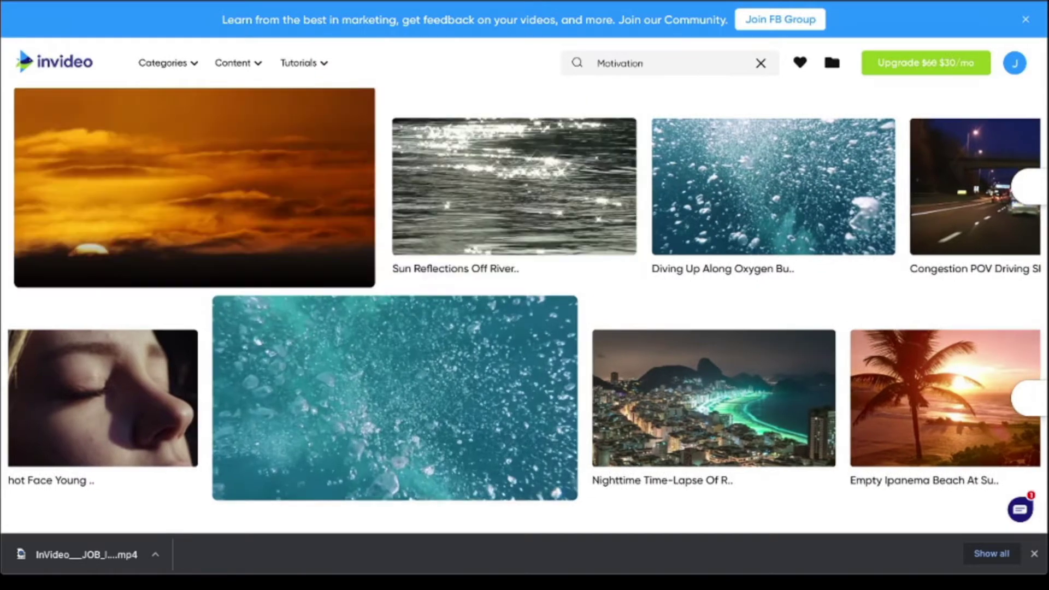
left_click(198, 189)
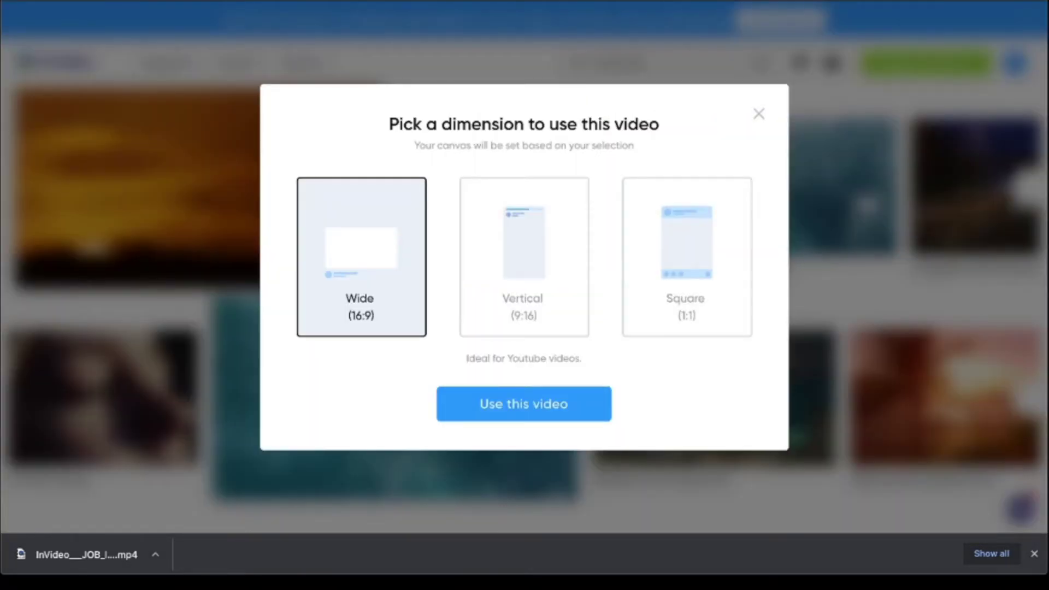
key("Escape")
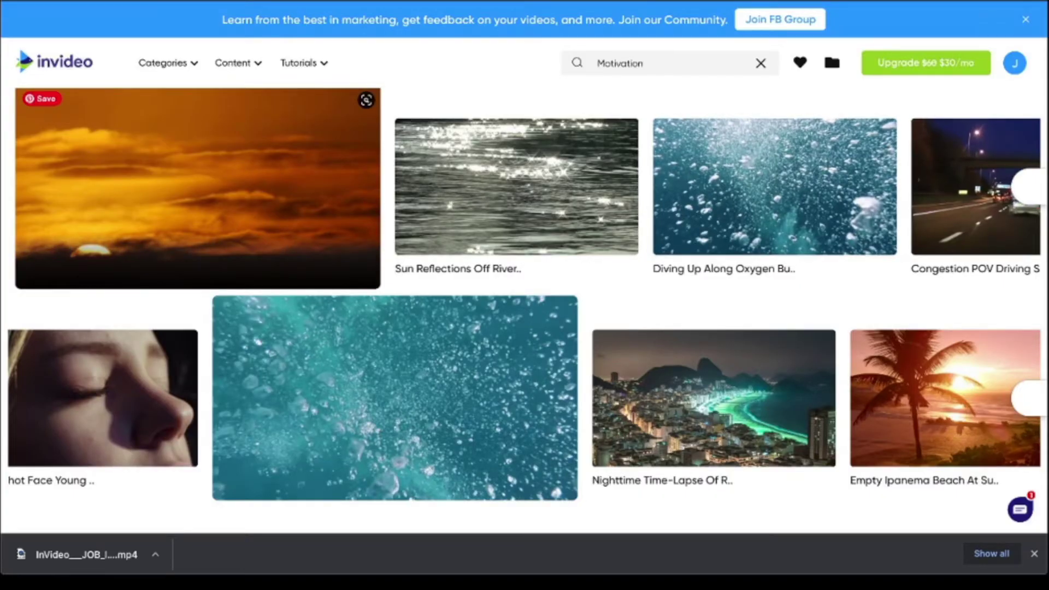
left_click(394, 397)
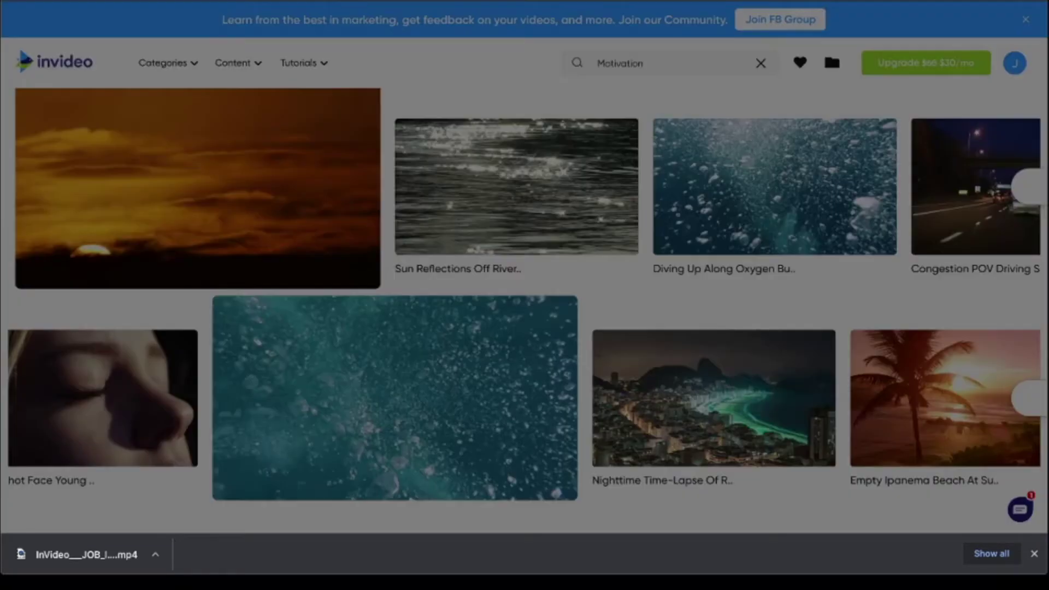
left_click(524, 403)
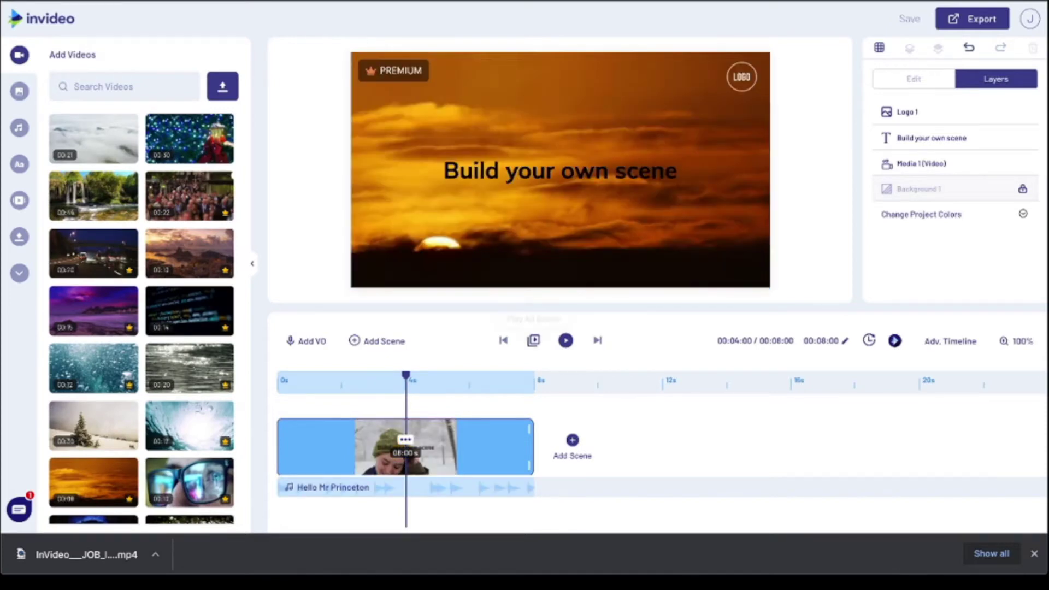
Preview the project and stretch the sunset scene to a duration of about 16 seconds
left_click(534, 341)
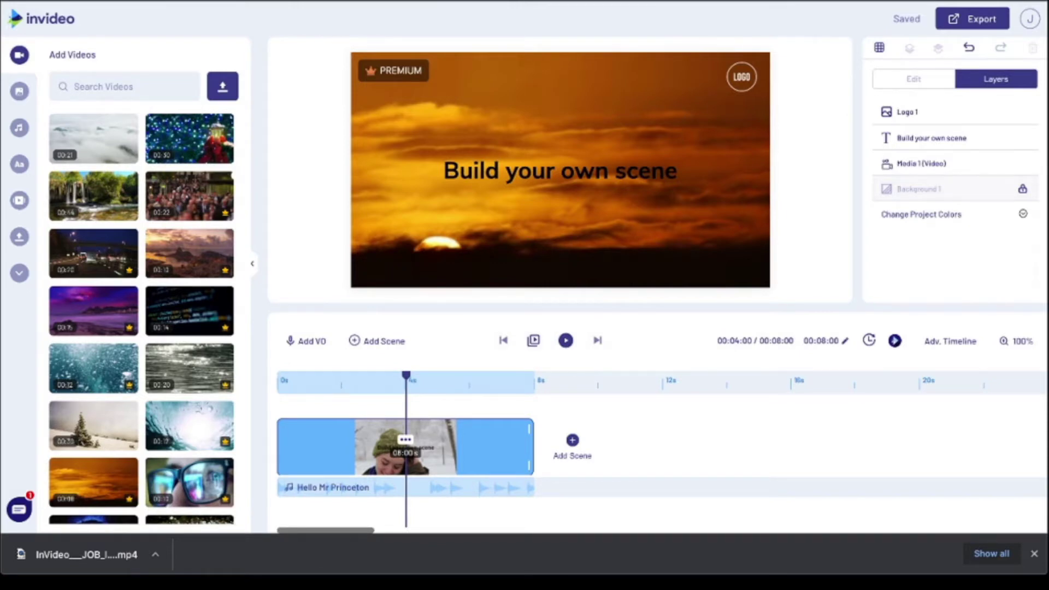
left_click_drag(530, 447, 794, 447)
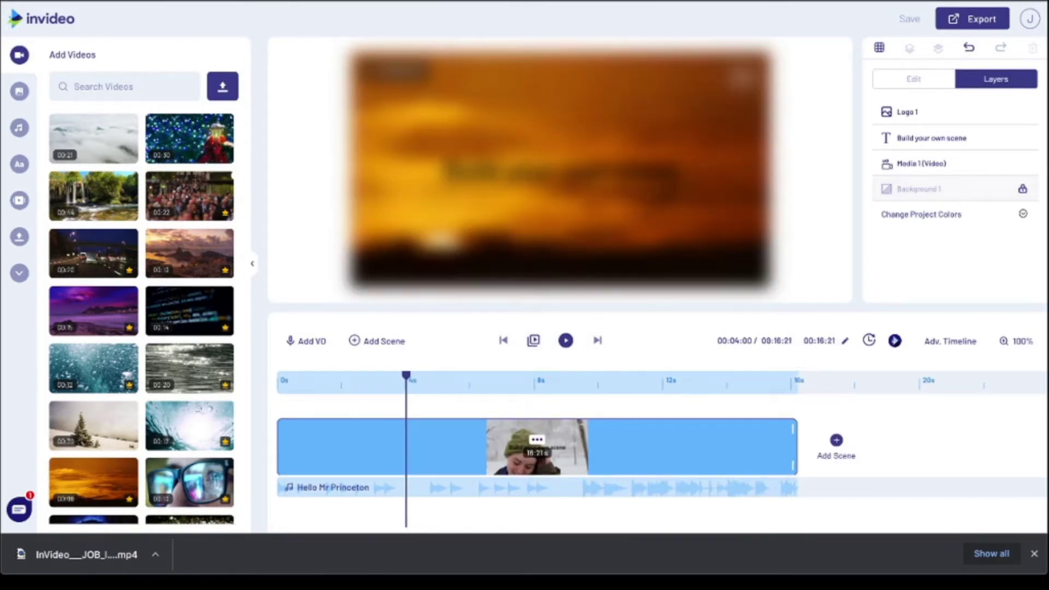
Scrub through the lengthened scene to find where the sunset footage ends
left_click(705, 383)
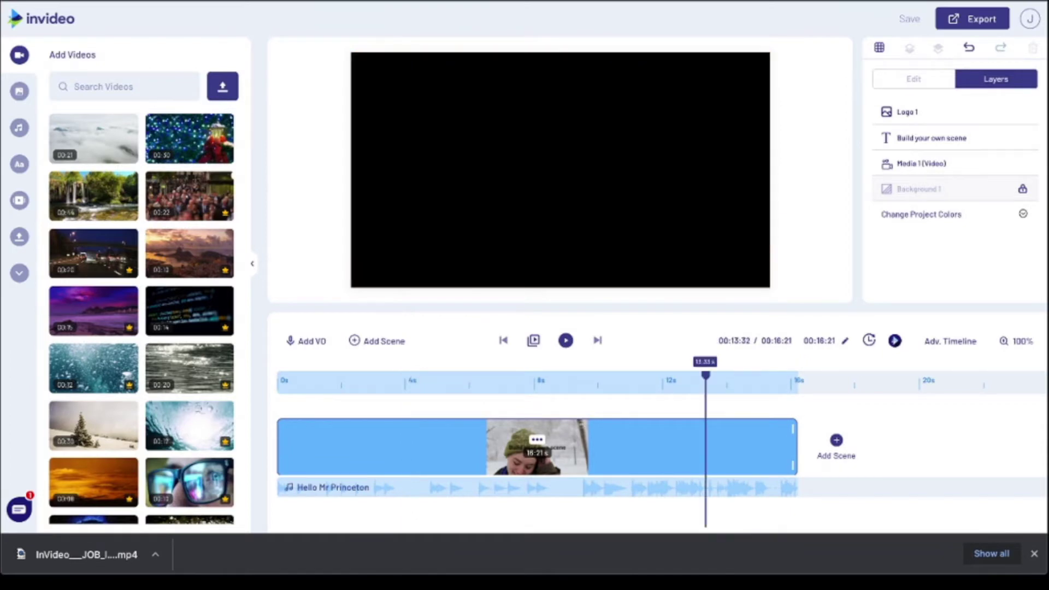
left_click(646, 382)
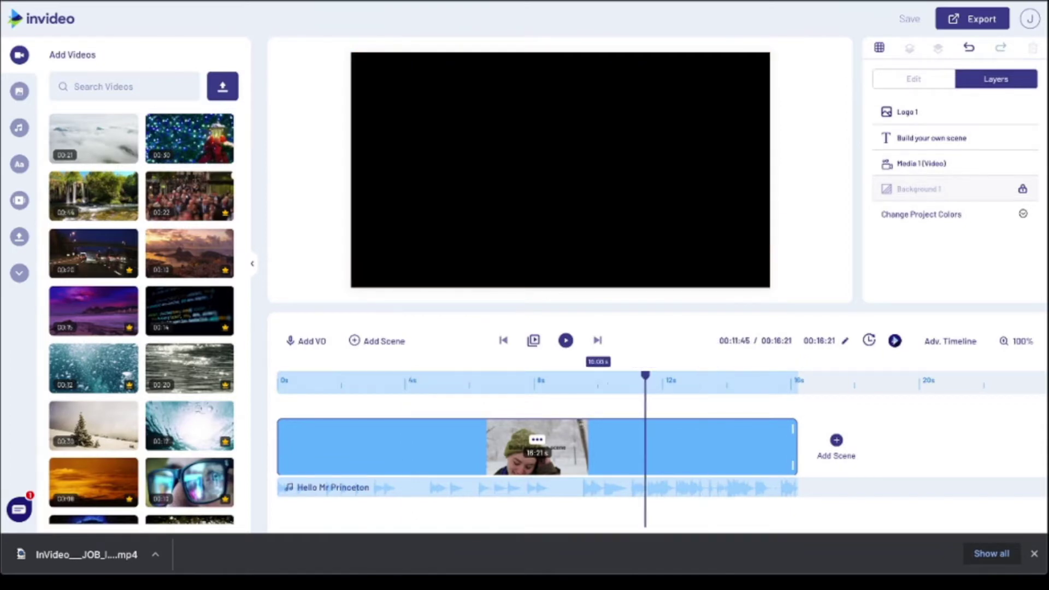
left_click(589, 382)
left_click(563, 382)
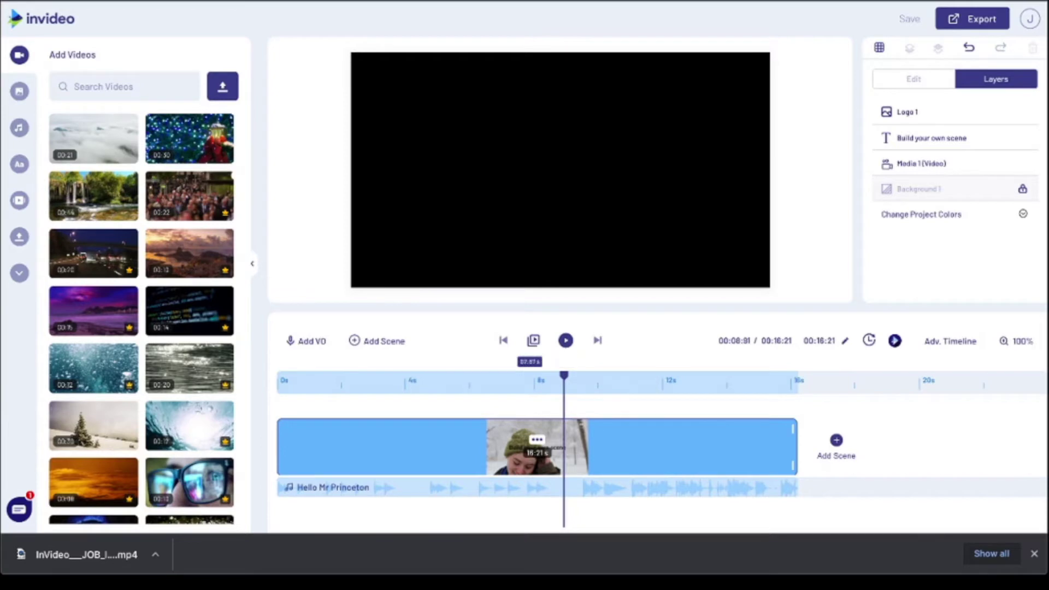
left_click(527, 381)
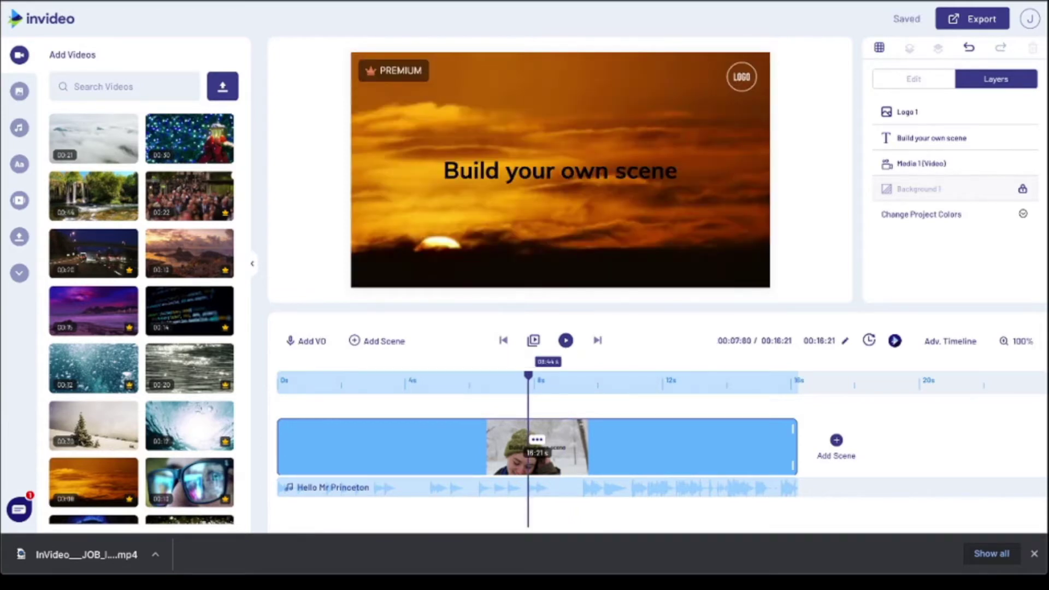
left_click(548, 382)
left_click(502, 381)
left_click(467, 381)
left_click(559, 381)
left_click(536, 381)
left_click(530, 381)
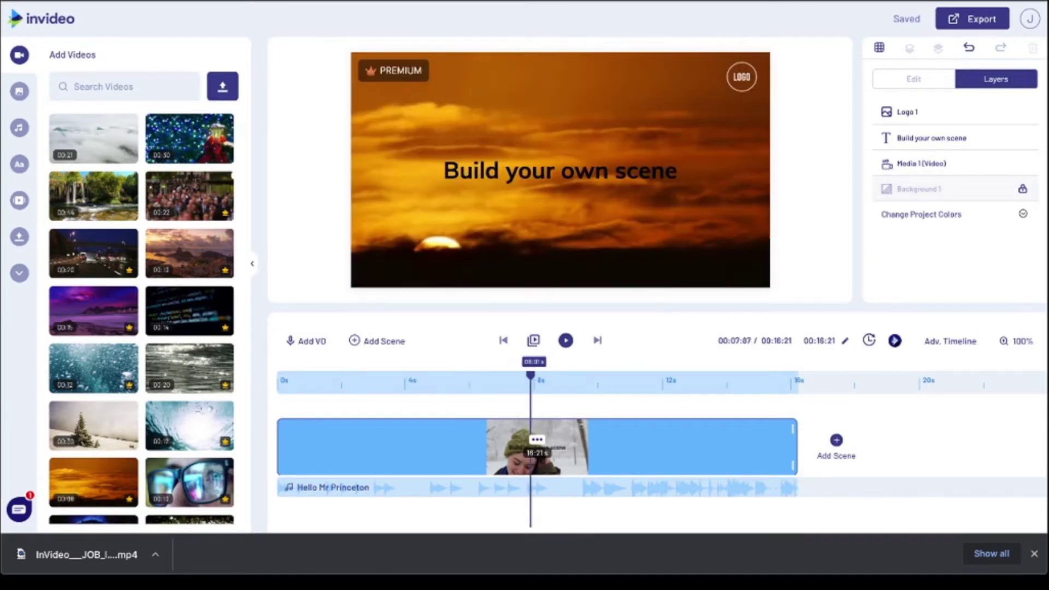
left_click(535, 382)
Shorten the scene to 8 seconds and return the playhead to the start of the timeline
left_click_drag(792, 432, 530, 432)
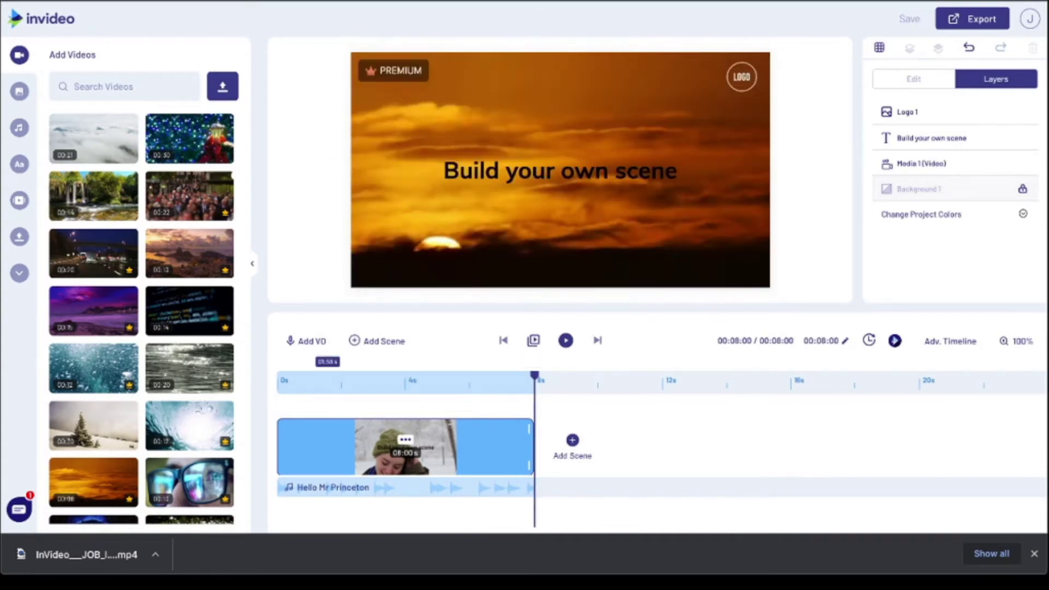
left_click(289, 383)
left_click_drag(290, 376, 277, 376)
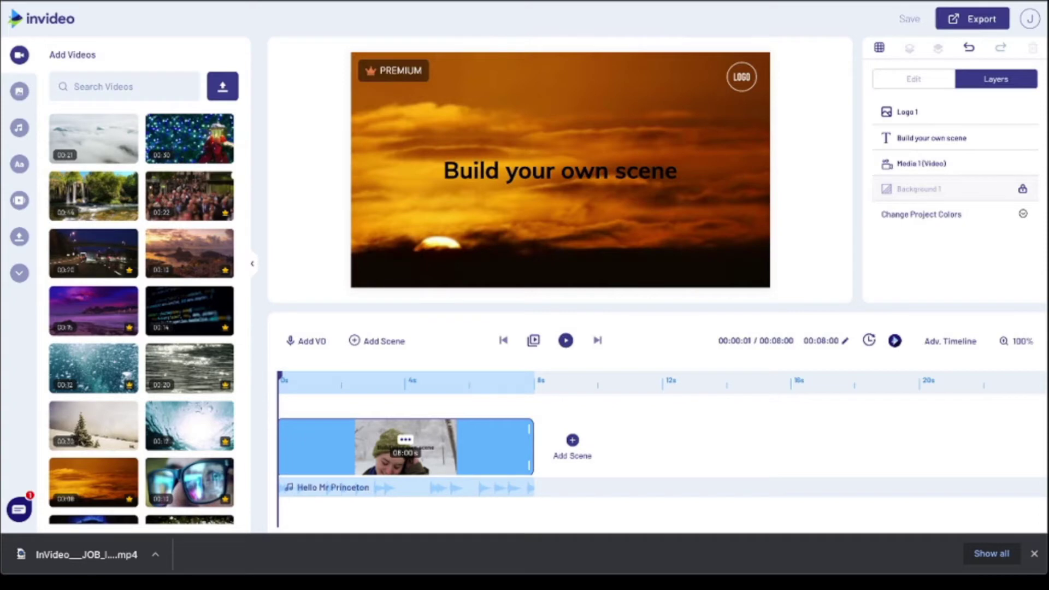
scroll(142, 316, "down", 4)
scroll(142, 317, "down", 12)
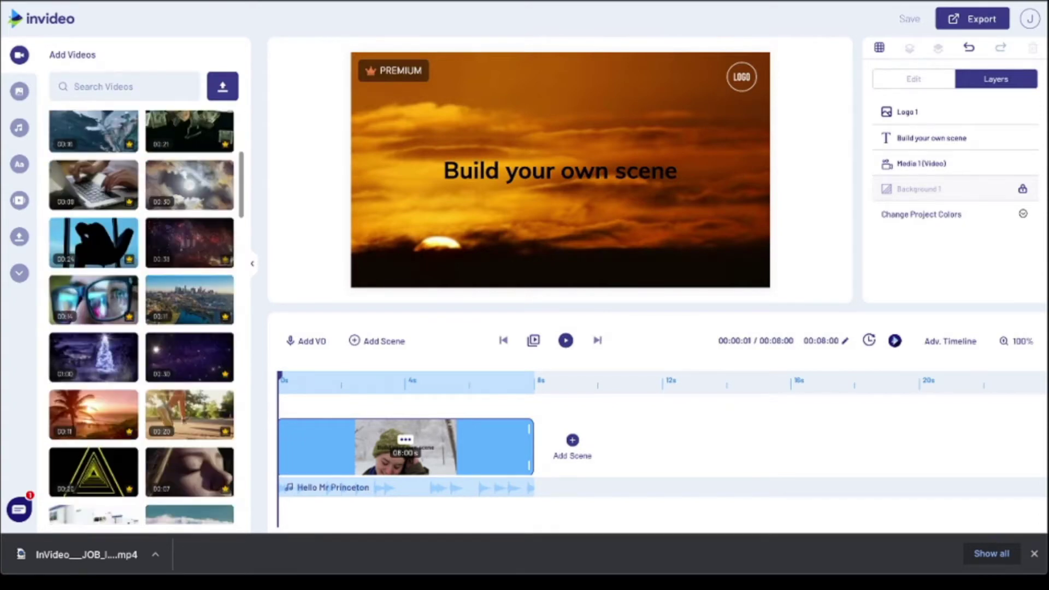
scroll(142, 317, "down", 12)
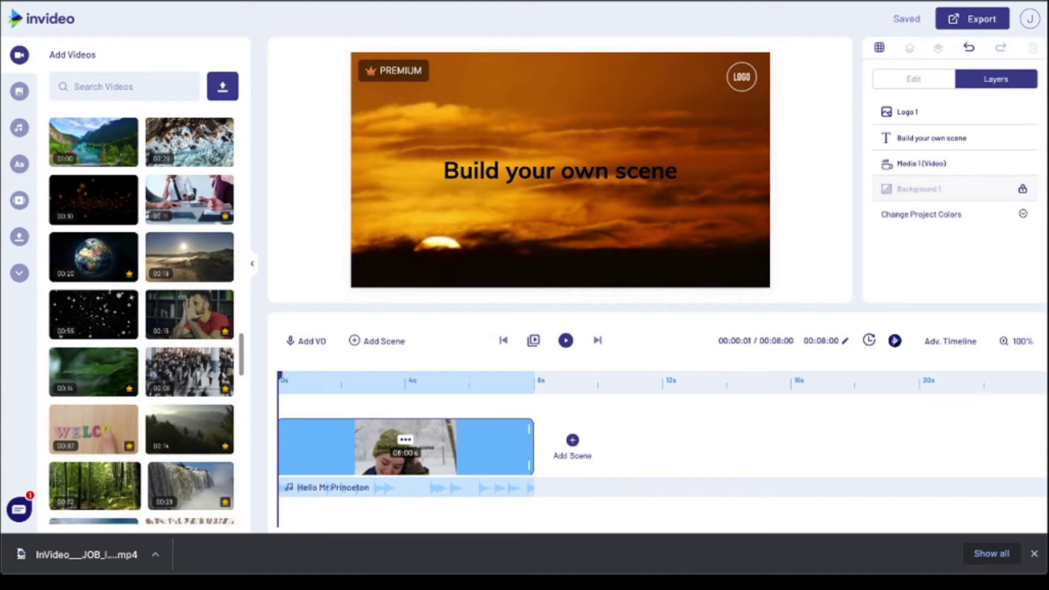
Replace the placeholder logo with the uploaded Mindfull Motivation logo, positioned in the canvas's upper-right corner and shrunk to about half size
left_click(742, 77)
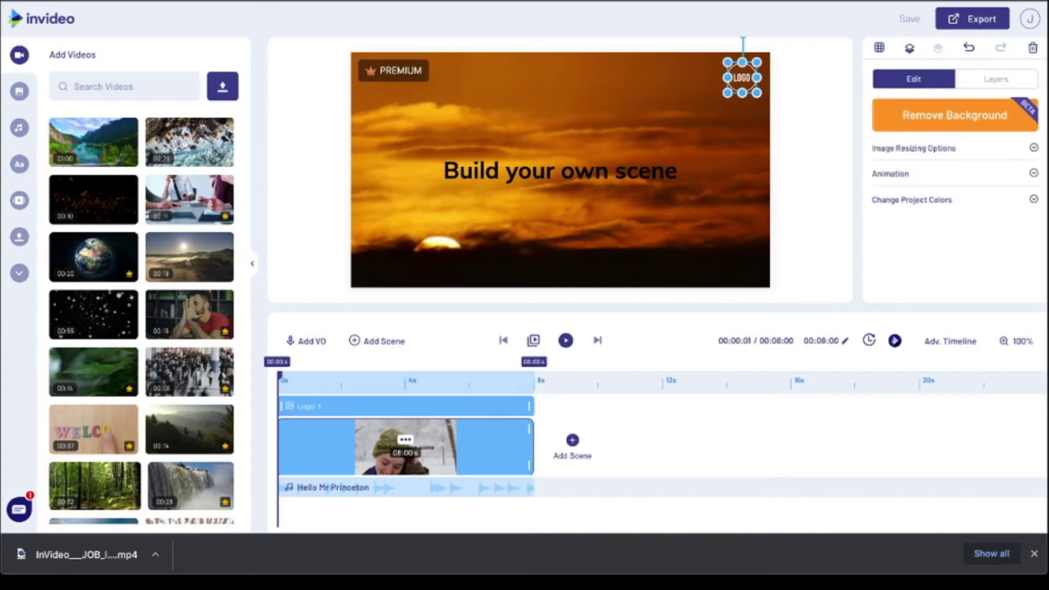
key("Delete")
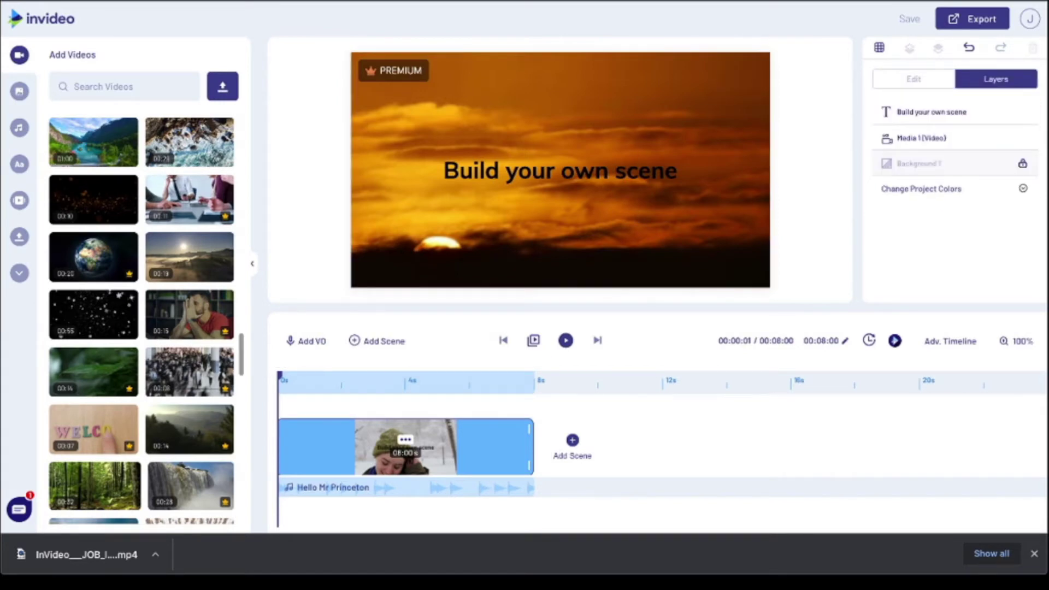
left_click(19, 236)
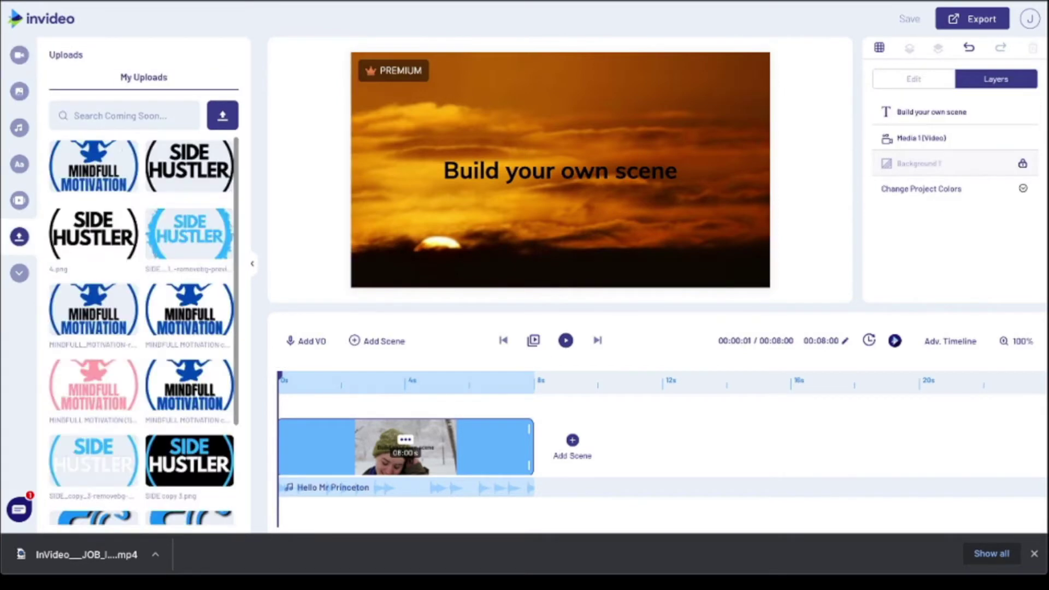
left_click(93, 165)
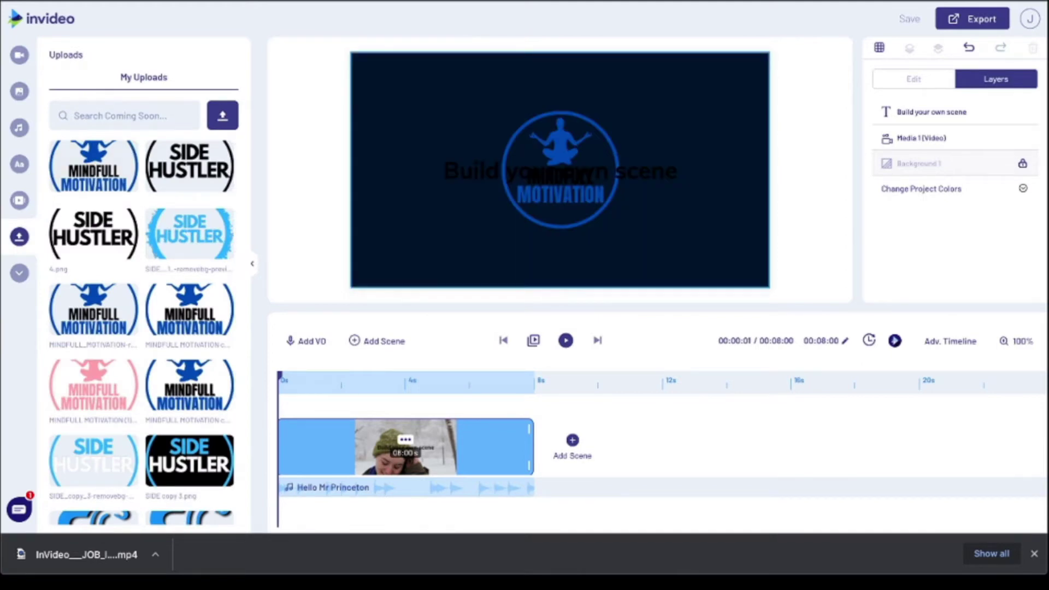
left_click_drag(560, 170, 704, 119)
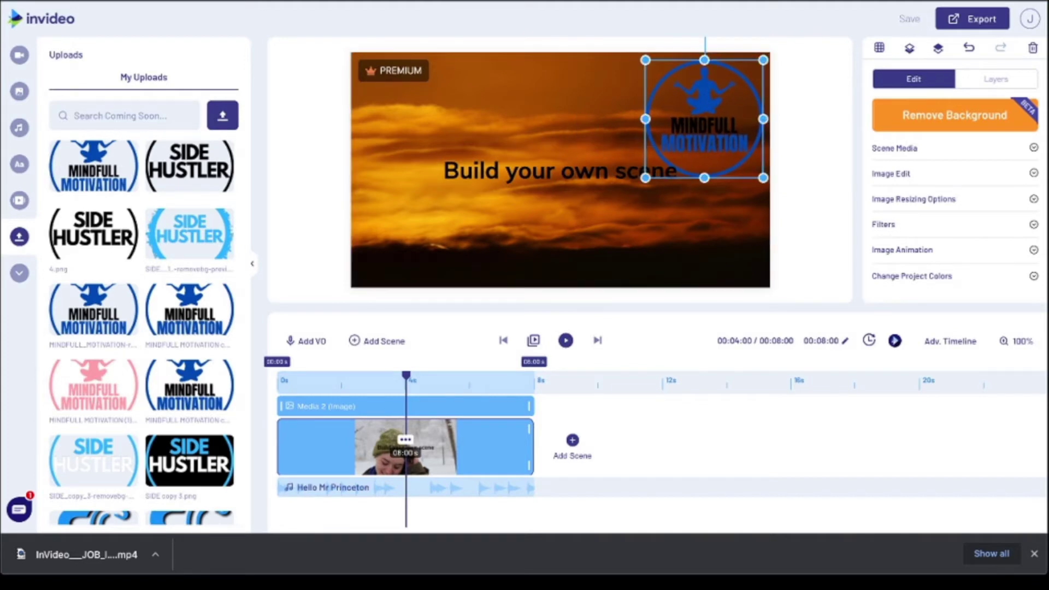
left_click_drag(645, 177, 706, 116)
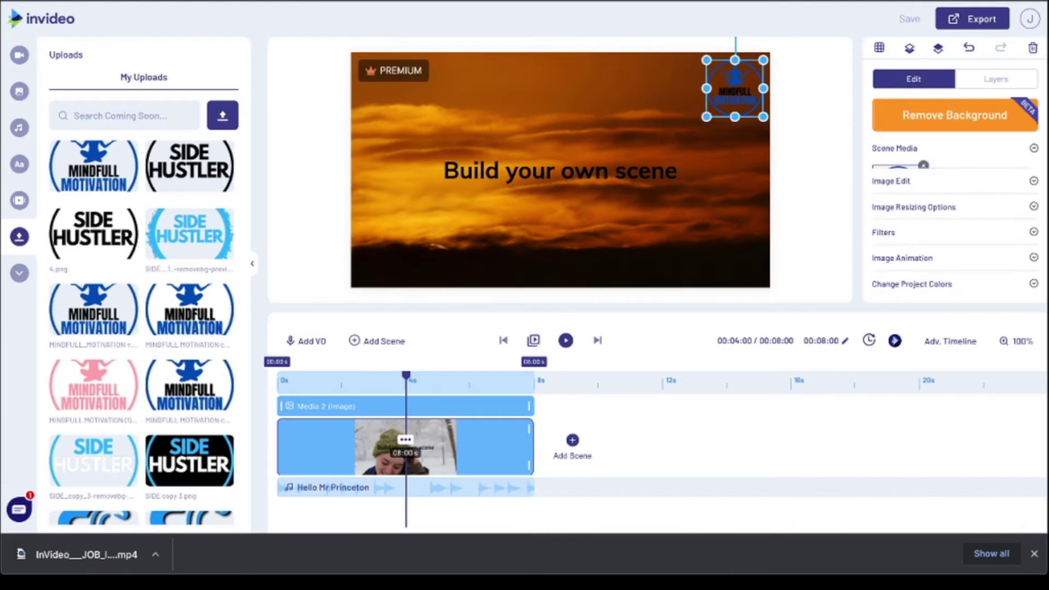
left_click(1033, 148)
left_click(1033, 173)
left_click(1033, 173)
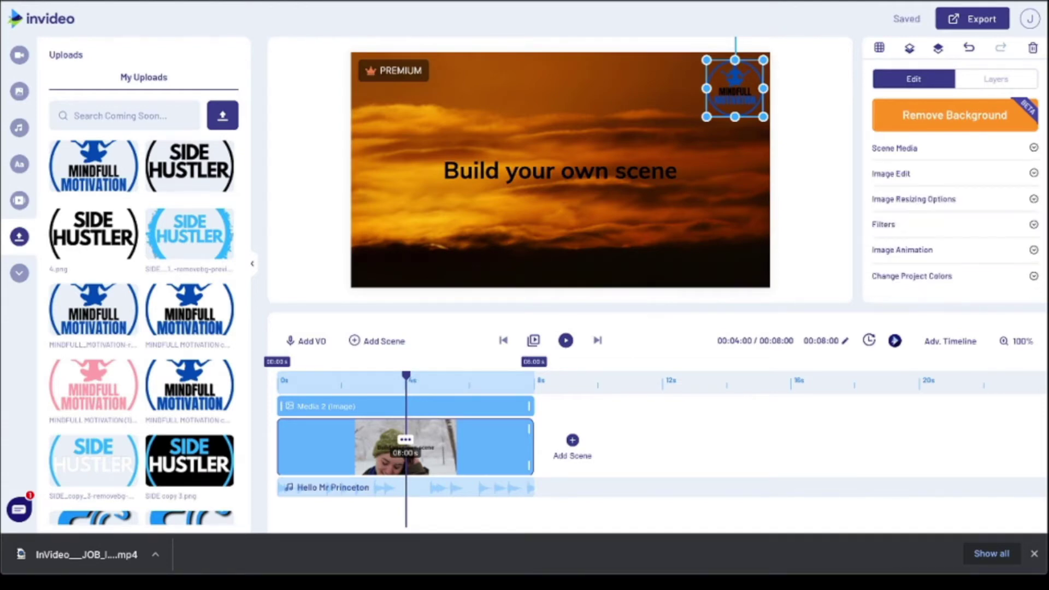
Set the logo's image resizing option to Fit With Transparent and deselect it on the canvas
left_click(1034, 199)
scroll(1011, 213, "down", 1)
left_click(955, 175)
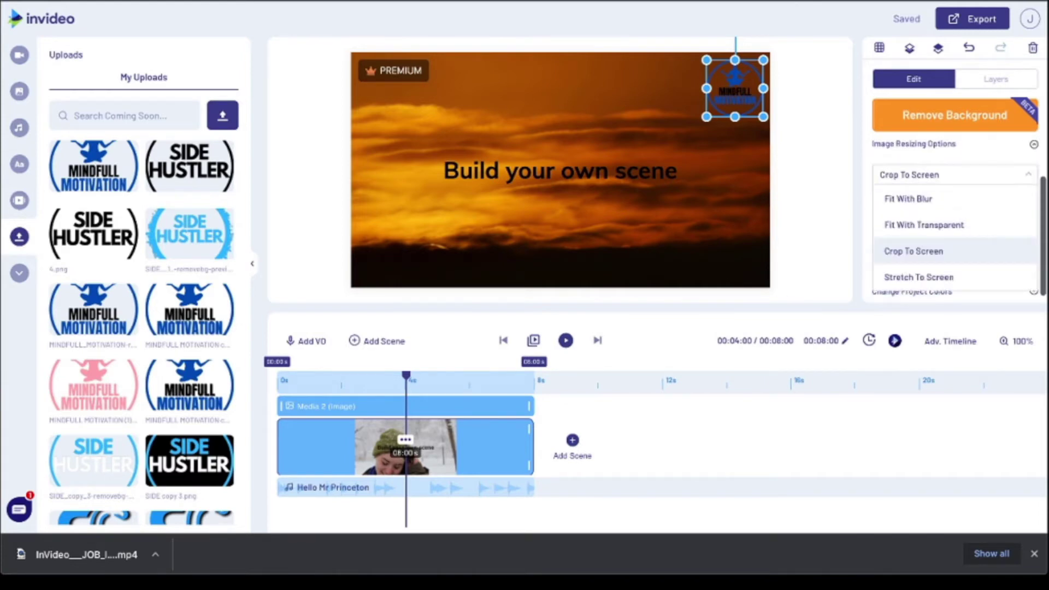
left_click(955, 224)
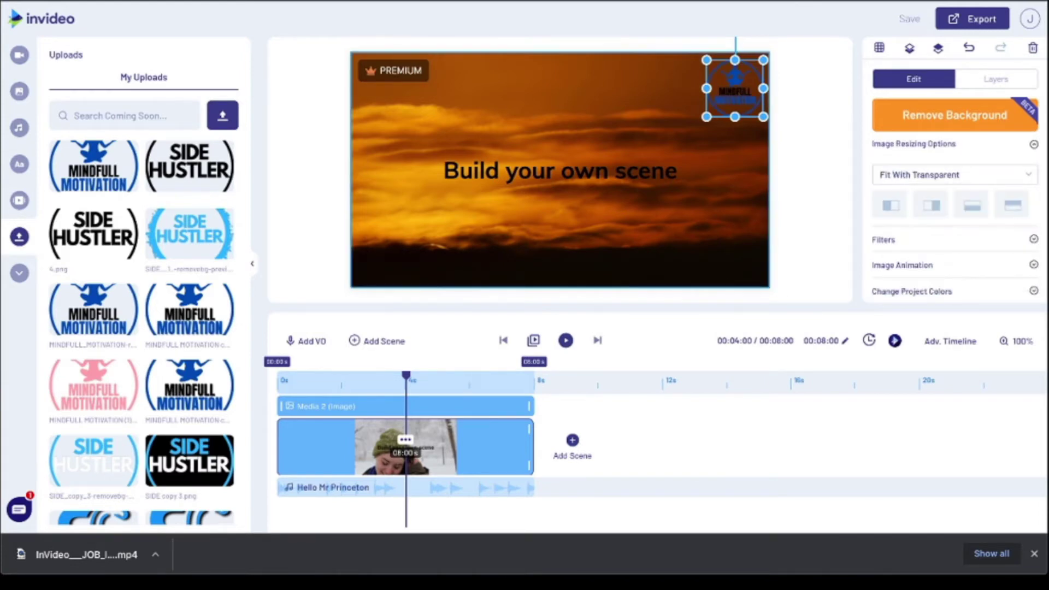
left_click(678, 224)
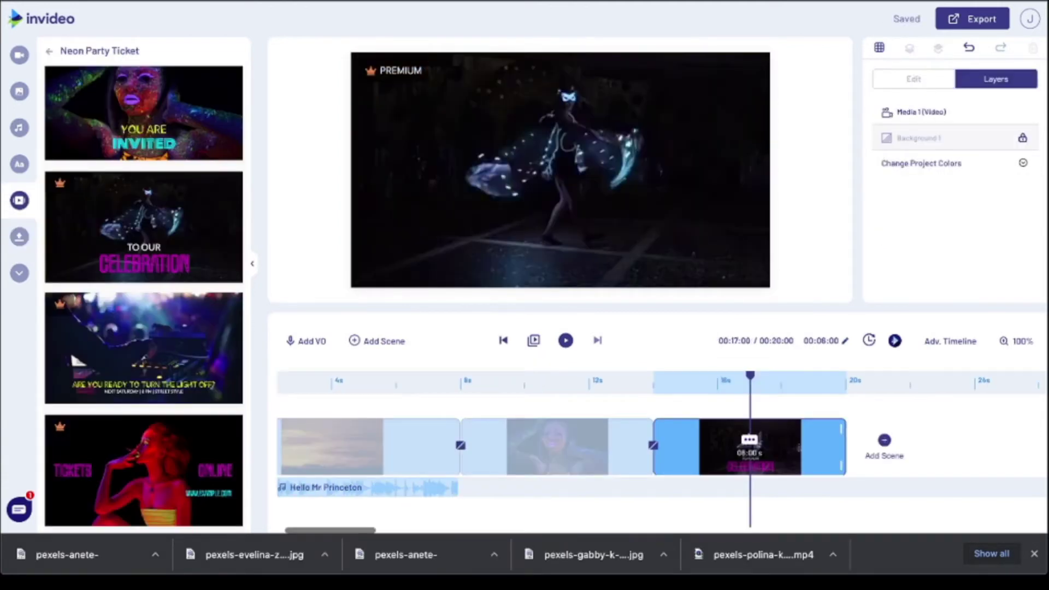
Browse the Neon Party Ticket scenes, the scene template list and the World After Lockdown - Podcast scenes
mouse_move(78, 360)
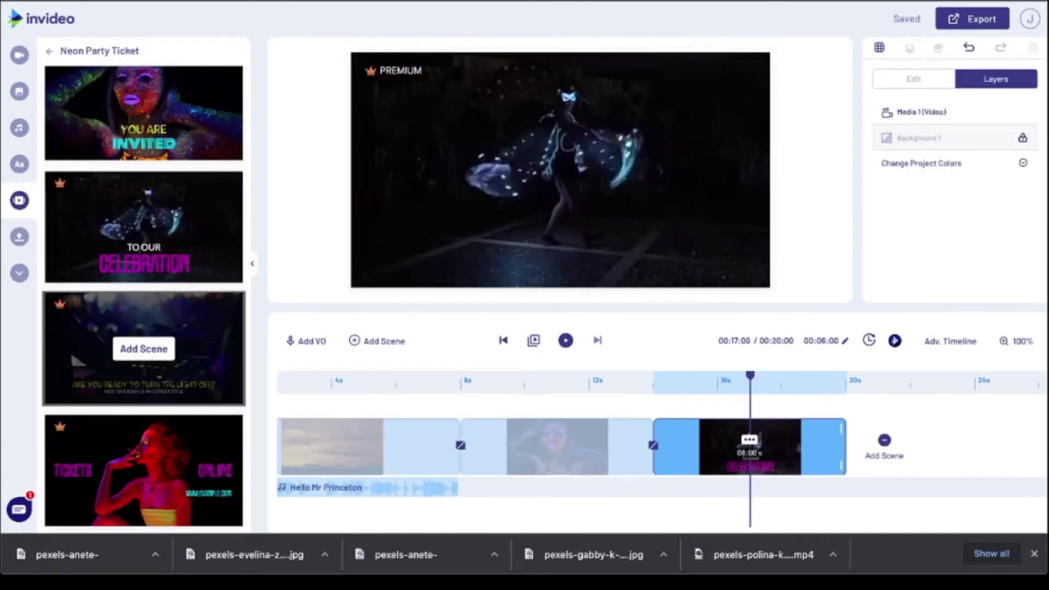
scroll(78, 404, "down", 1)
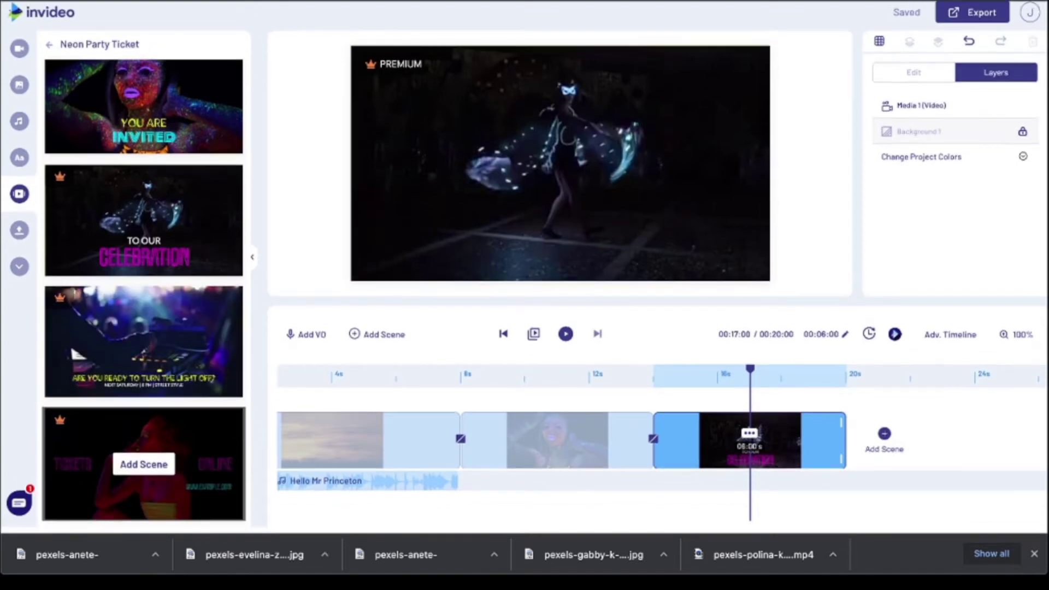
scroll(77, 423, "up", 1)
left_click(49, 52)
scroll(144, 300, "down", 10)
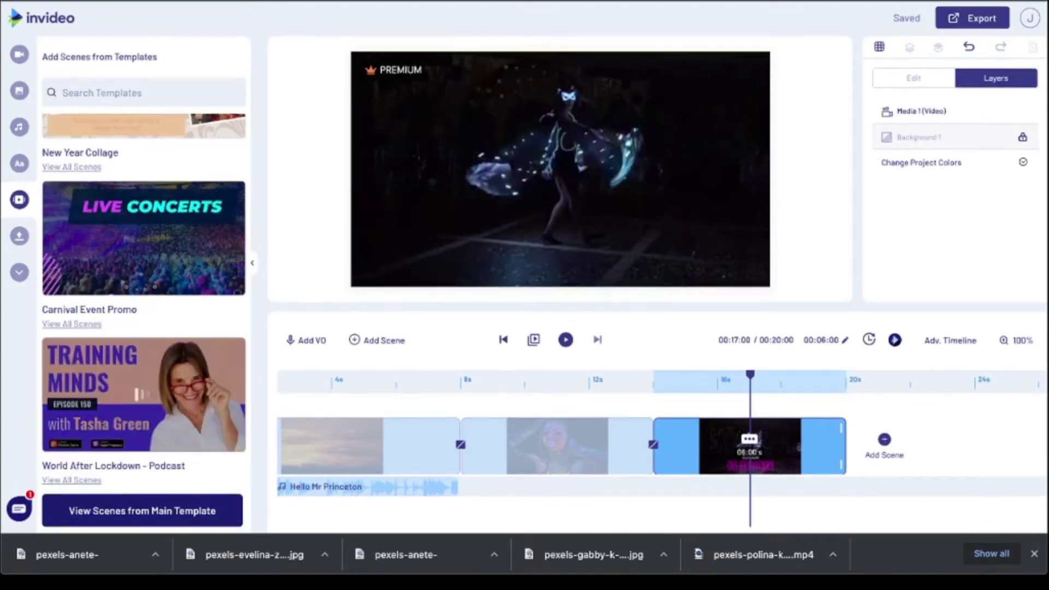
scroll(144, 300, "up", 10)
scroll(143, 301, "down", 10)
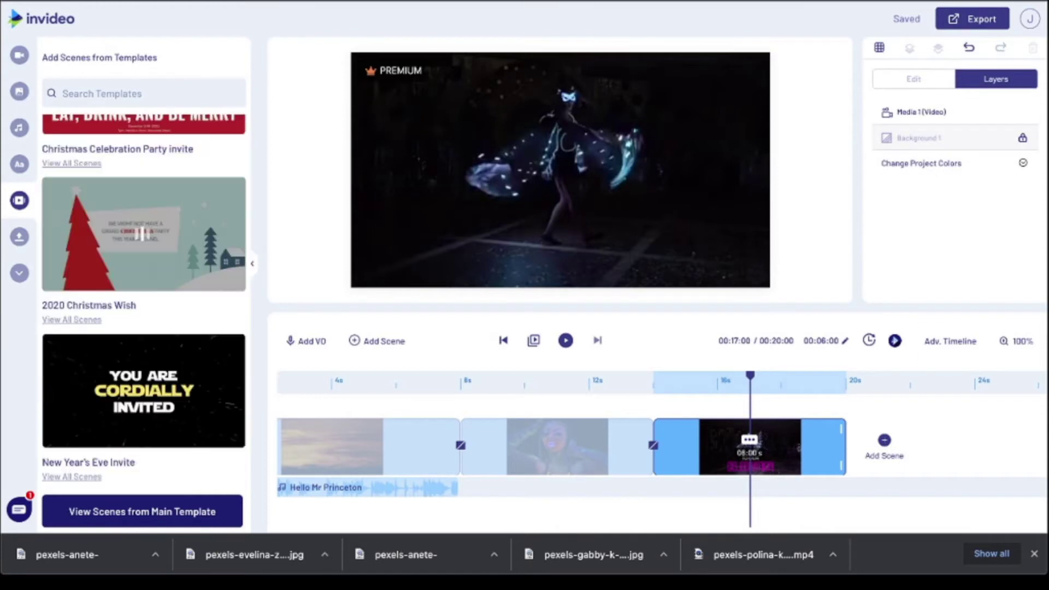
scroll(144, 301, "down", 3)
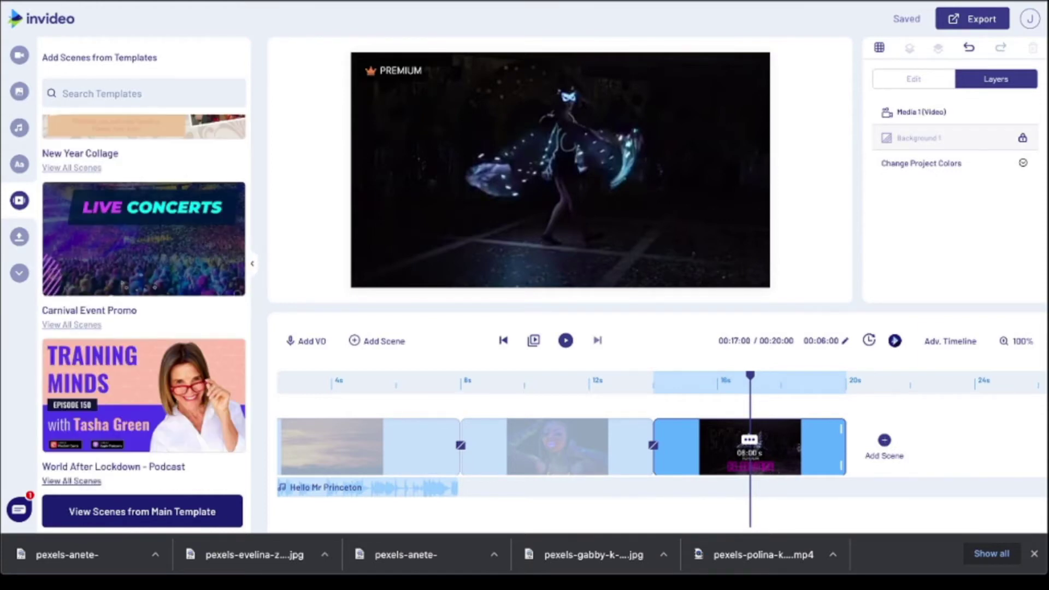
left_click(71, 483)
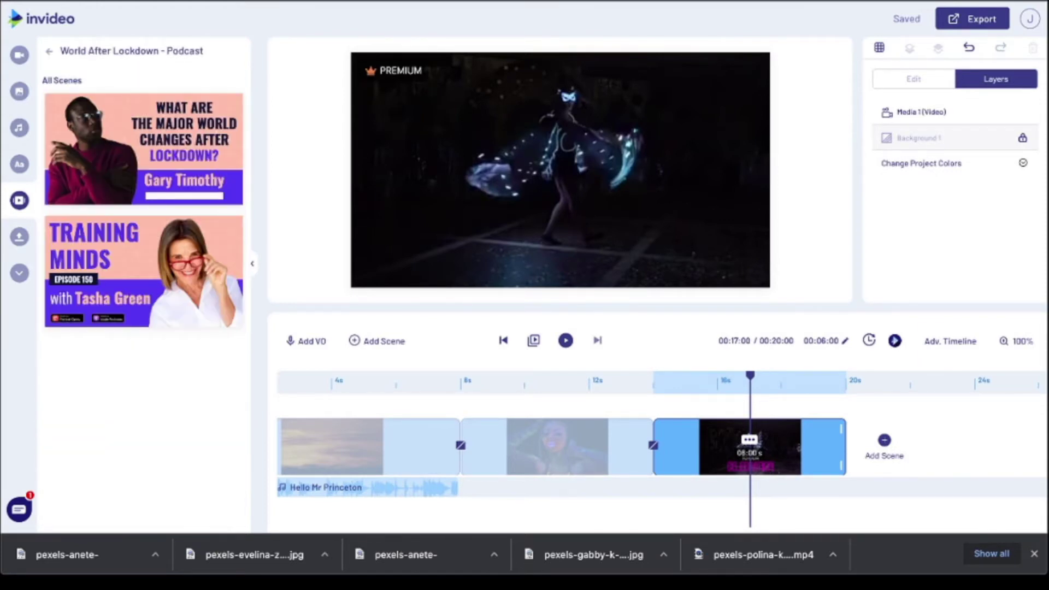
left_click(20, 55)
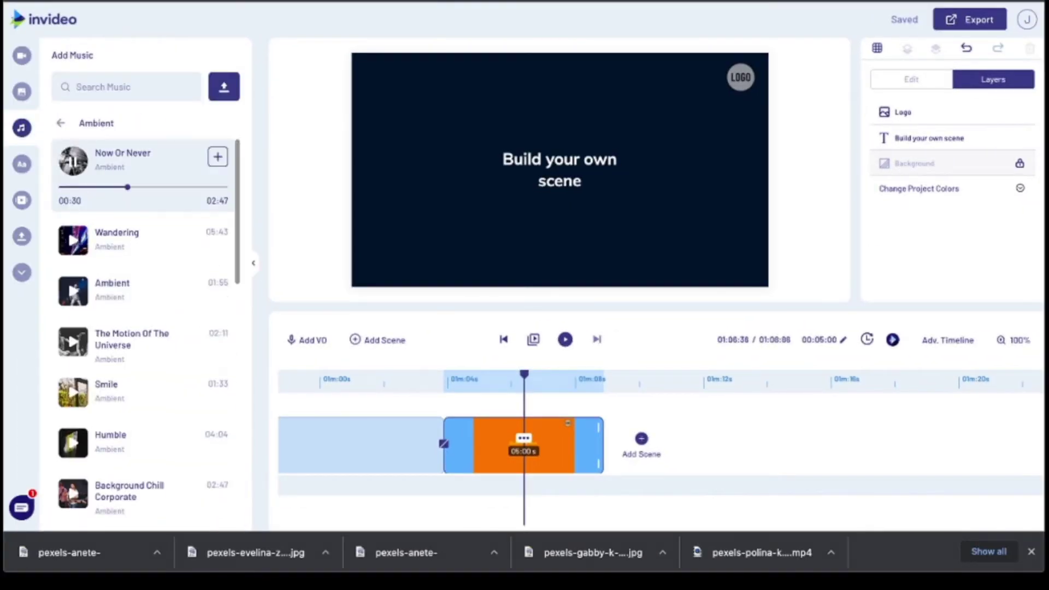
Look through the Ambient music tracks and search the music library for "forest"
scroll(143, 281, "down", 12)
scroll(144, 282, "up", 12)
scroll(143, 282, "down", 7)
scroll(145, 327, "down", 5)
type("forest")
key("Return")
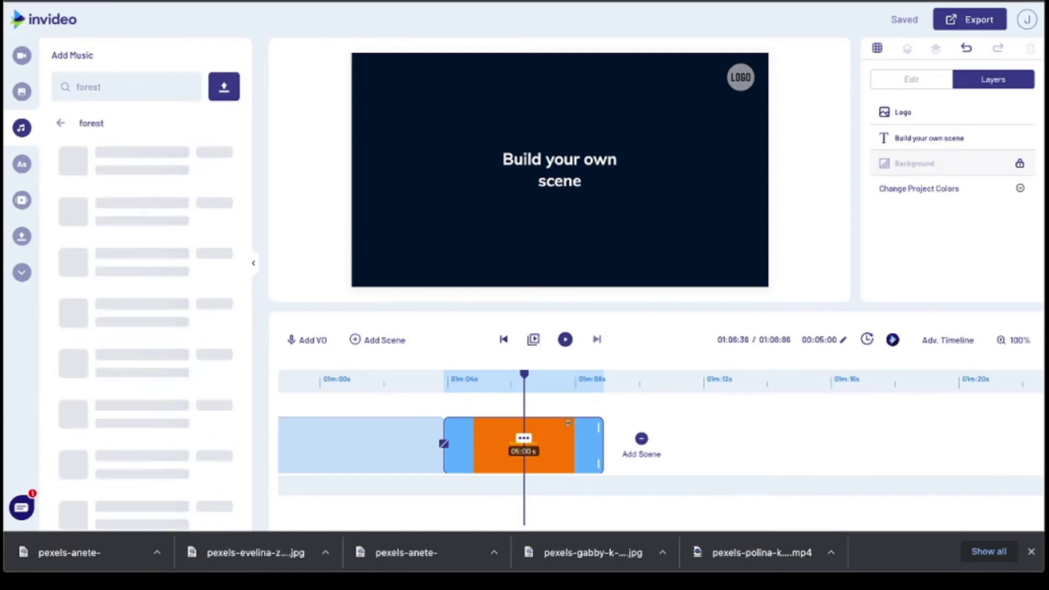
Search the music library for "rainforest" and preview several of the ambience tracks
type("rainforest")
key("Return")
left_click(74, 162)
left_click(74, 241)
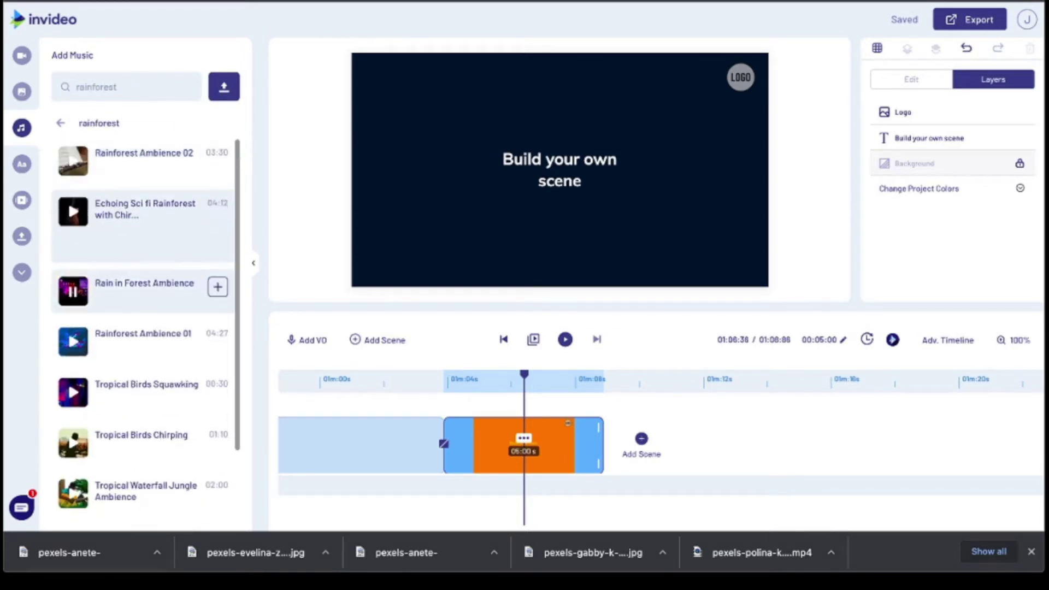
left_click(73, 342)
left_click(73, 444)
Look through other music categories and preview a track in search of suitable background music
left_click(60, 123)
left_click(105, 119)
left_click(192, 266)
left_click(73, 162)
left_click(61, 123)
left_click(105, 120)
scroll(144, 328, "down", 5)
left_click(95, 451)
left_click(61, 123)
Preview the Ambient track Now Or Never and add it as background music from the start of the timeline
scroll(144, 327, "down", 5)
left_click(194, 426)
left_click(73, 161)
left_click(218, 156)
left_click(73, 162)
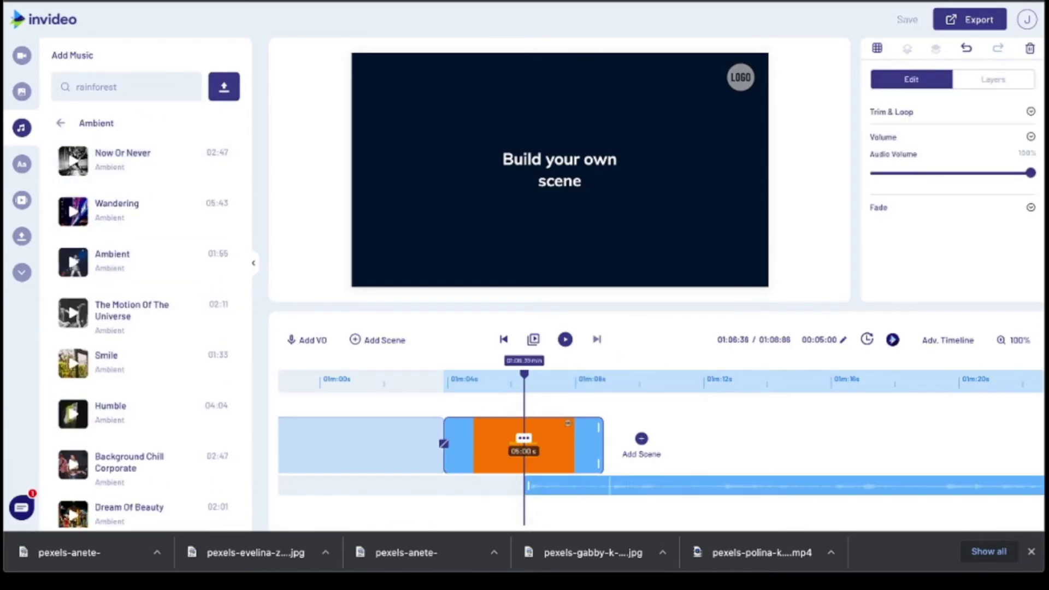
scroll(655, 445, "left", 20)
left_click(405, 445)
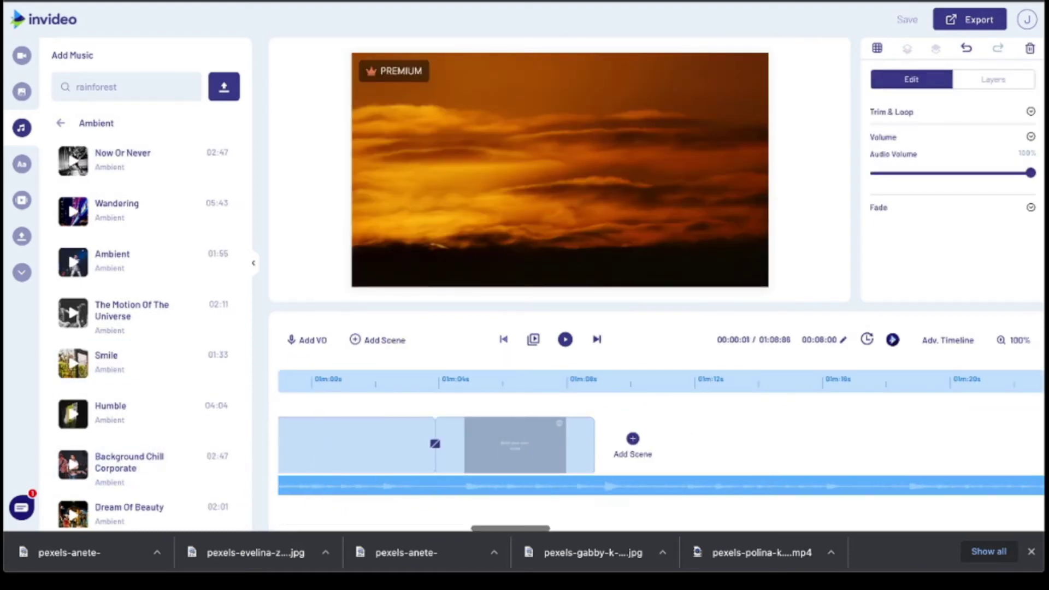
Add a second copy of Now Or Never directly after the existing music track
left_click(1013, 340)
left_click(1004, 374)
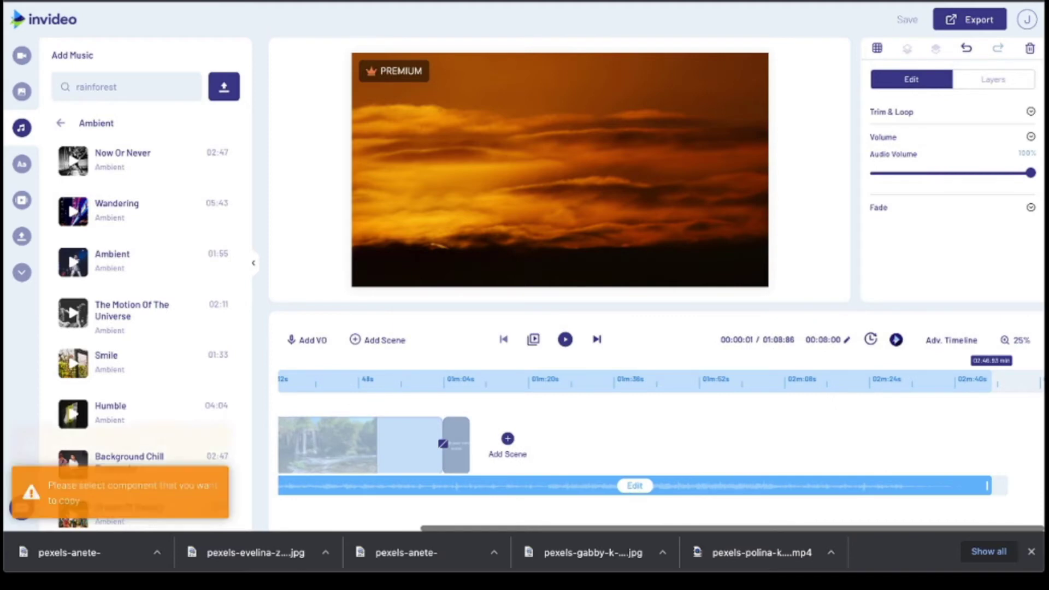
left_click(217, 157)
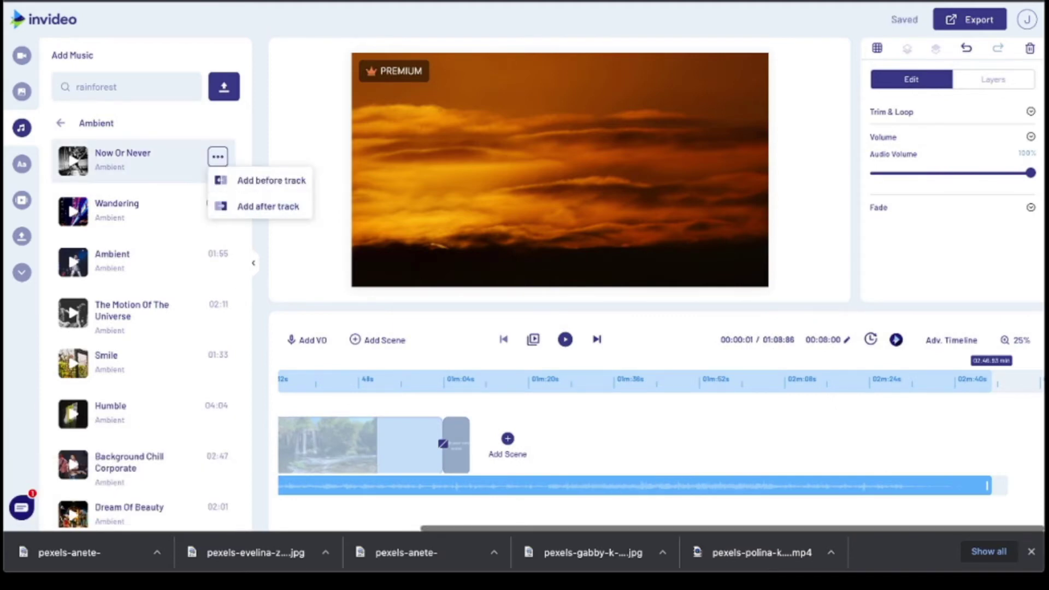
left_click(268, 206)
Delete the other scenes so that only the waterfall scene remains on the timeline
left_click(1015, 340)
left_click(1004, 396)
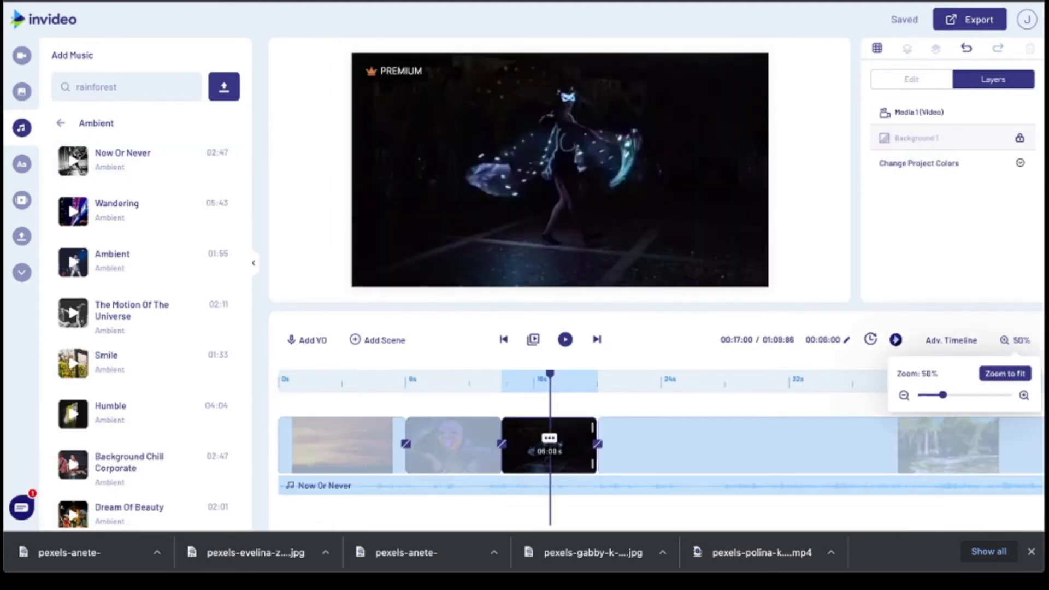
left_click(1005, 396)
left_click(628, 445)
key("Delete")
key("Return")
key("Delete")
key("Return")
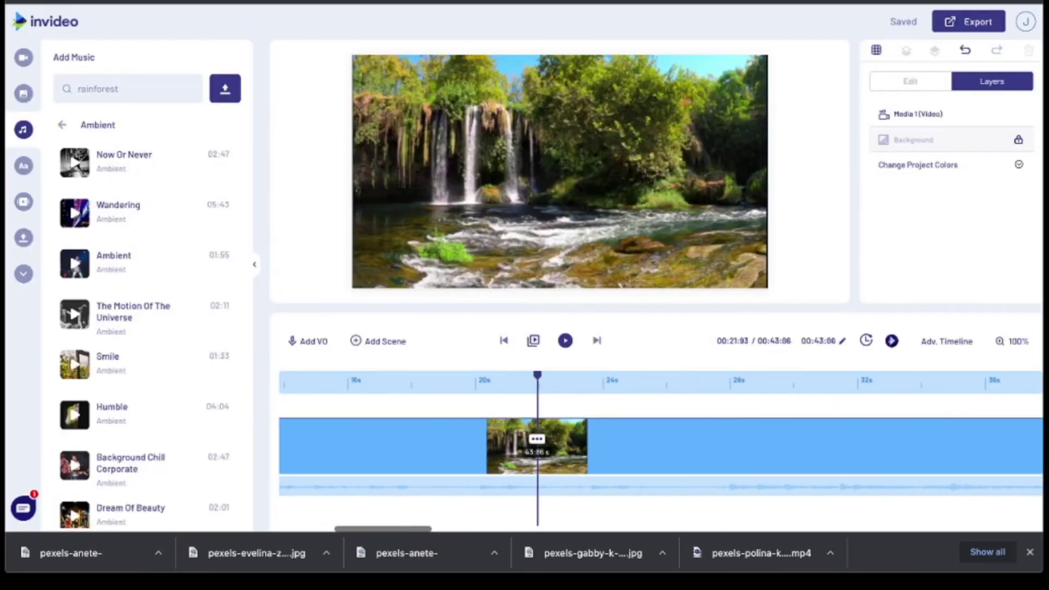
Duplicate the waterfall scene repeatedly until the scenes cover the full length of the music
left_click(537, 439)
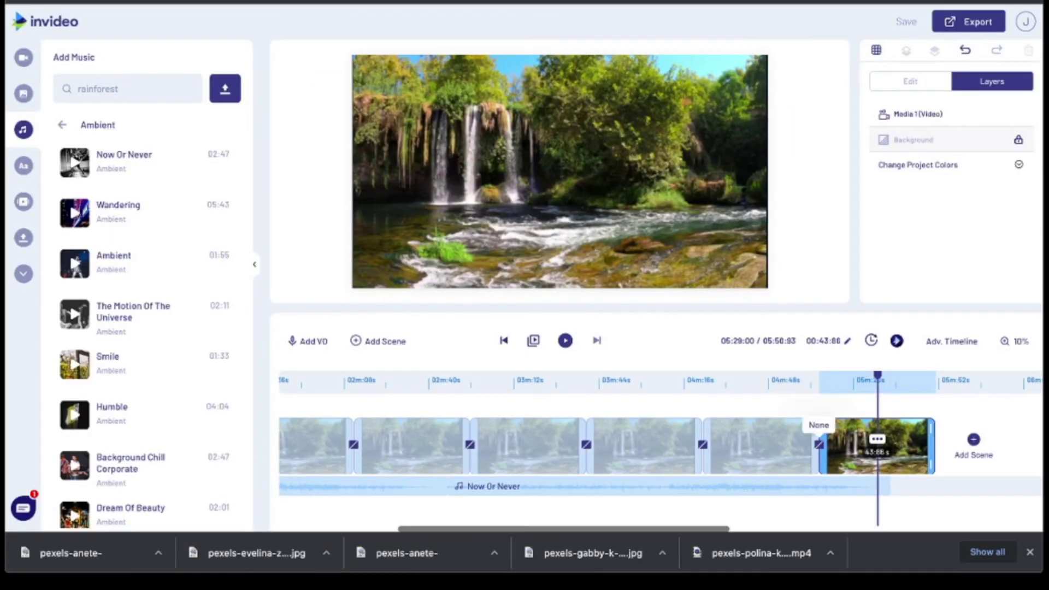
left_click(819, 445)
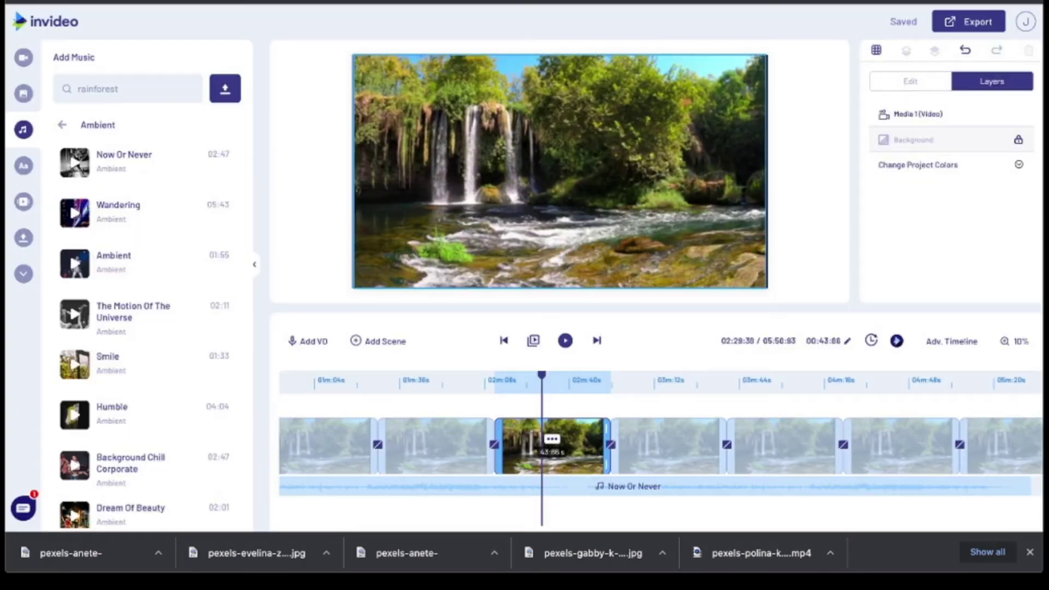
Trim the first Now Or Never music clip so that it ends at about 02:30
left_click(412, 486)
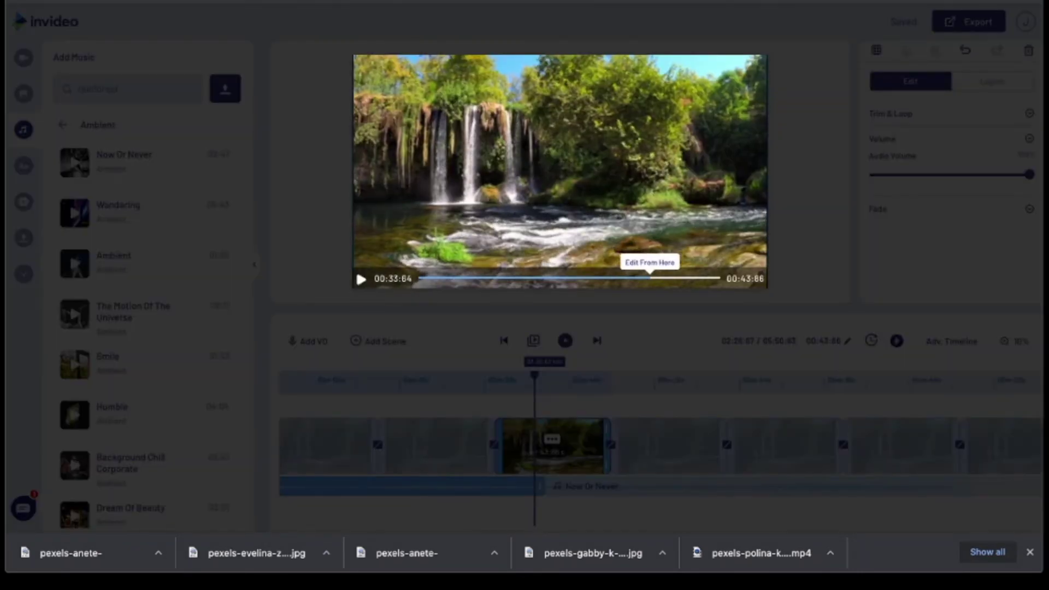
left_click(411, 486)
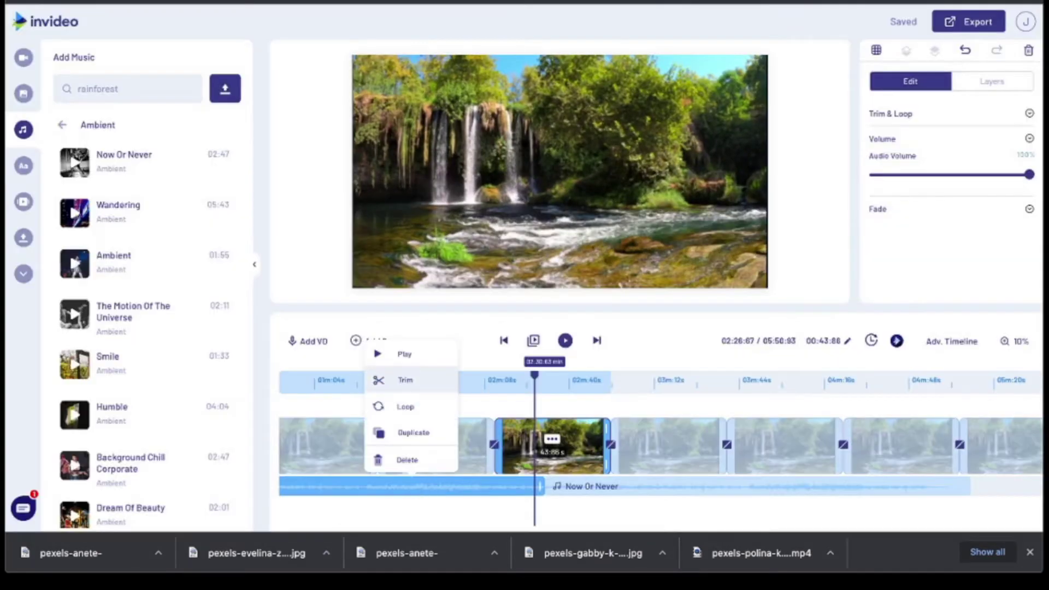
left_click(405, 379)
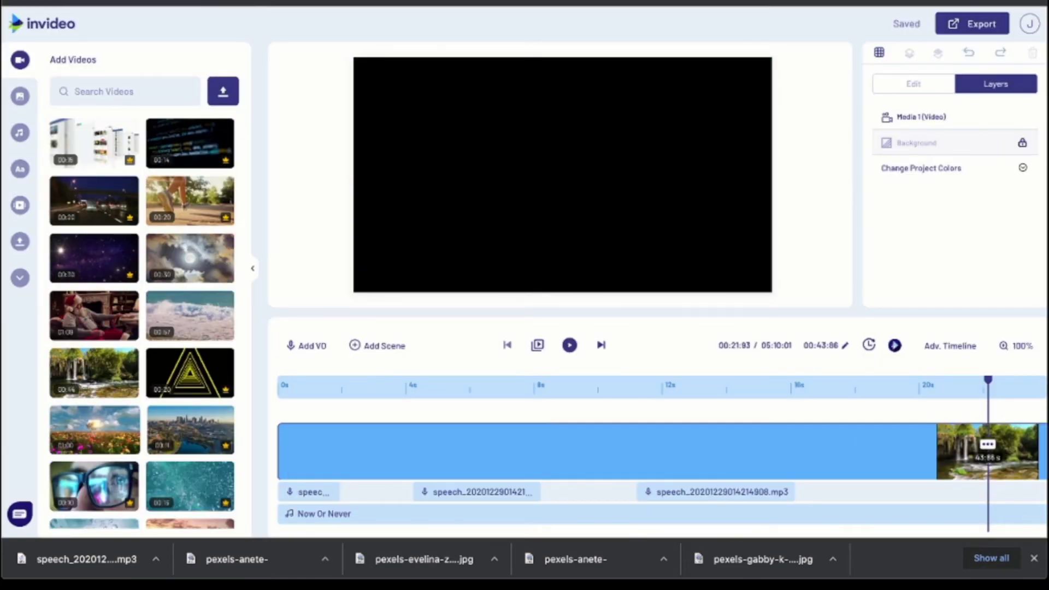
Export the finished project and upload the exported InVideo file as a new video in YouTube Studio
left_click(971, 23)
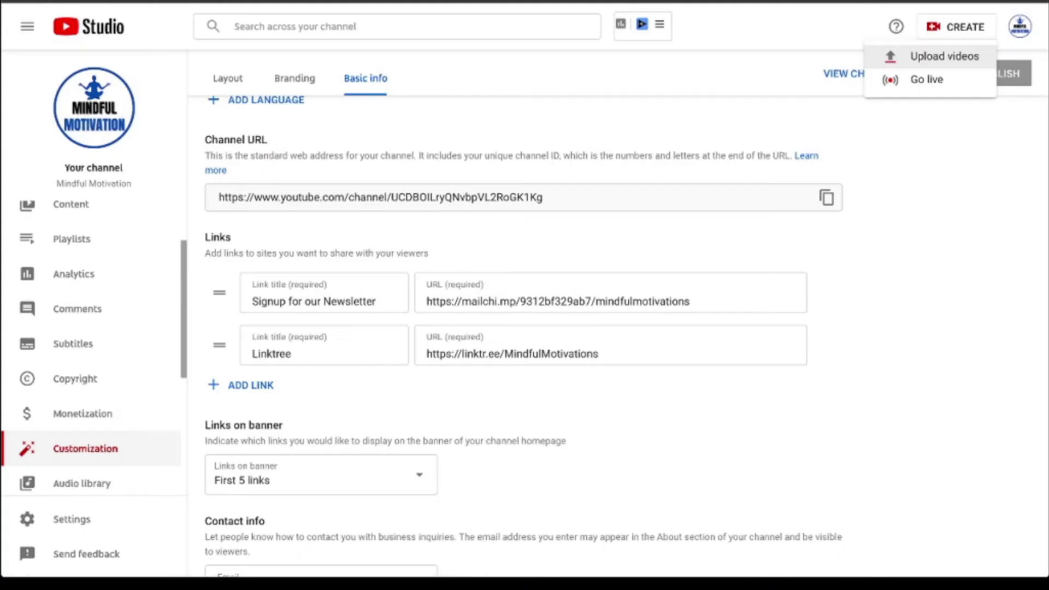
left_click(937, 51)
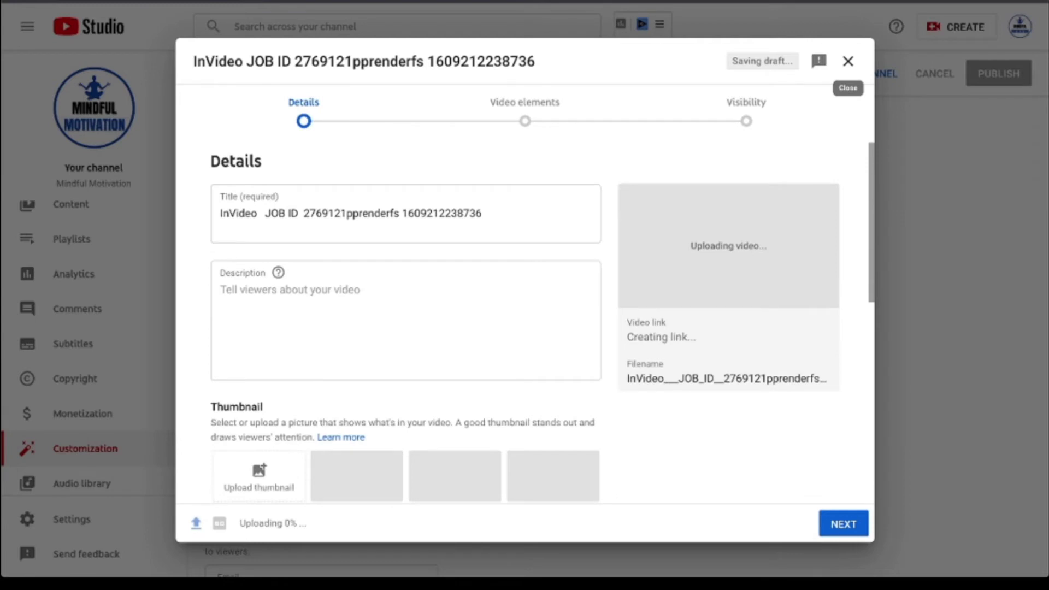
Title the uploaded video "Mindfulness of breath - Mindful Motivation Meditation"
type("Mindfulness of breath")
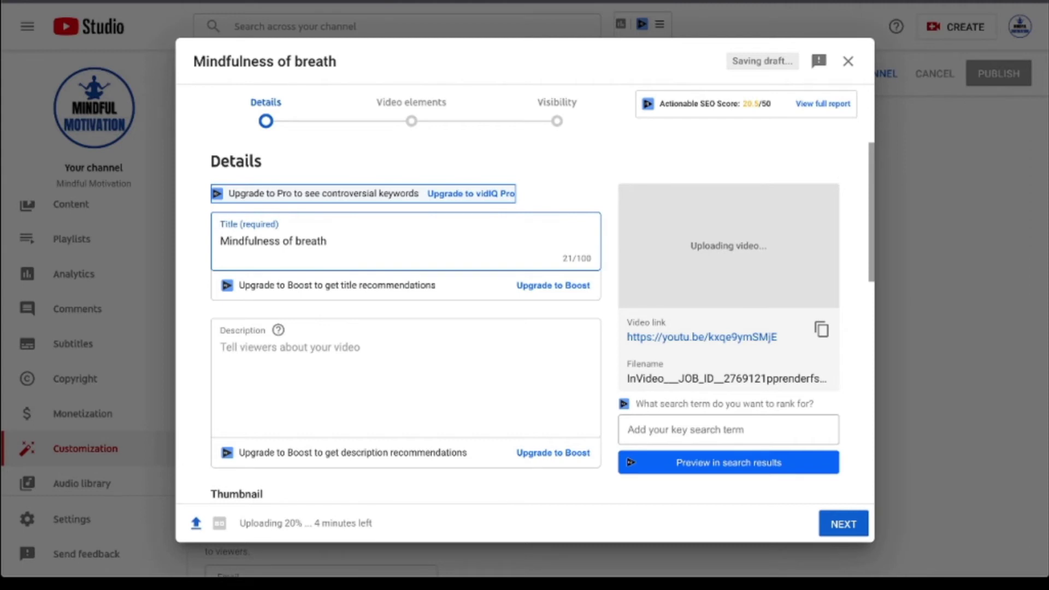
type("-Mindful ")
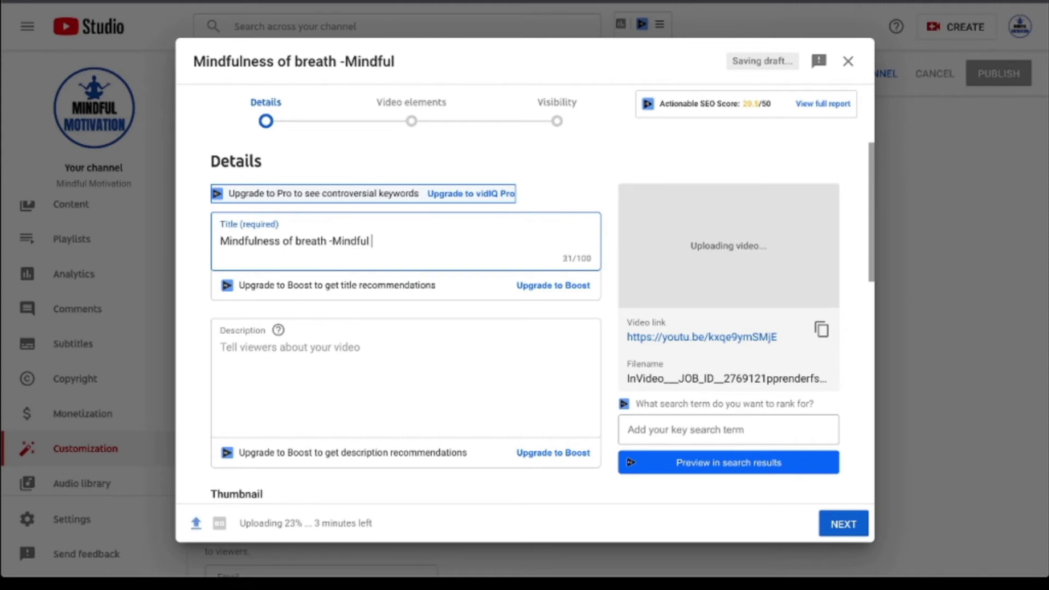
type("Motiva")
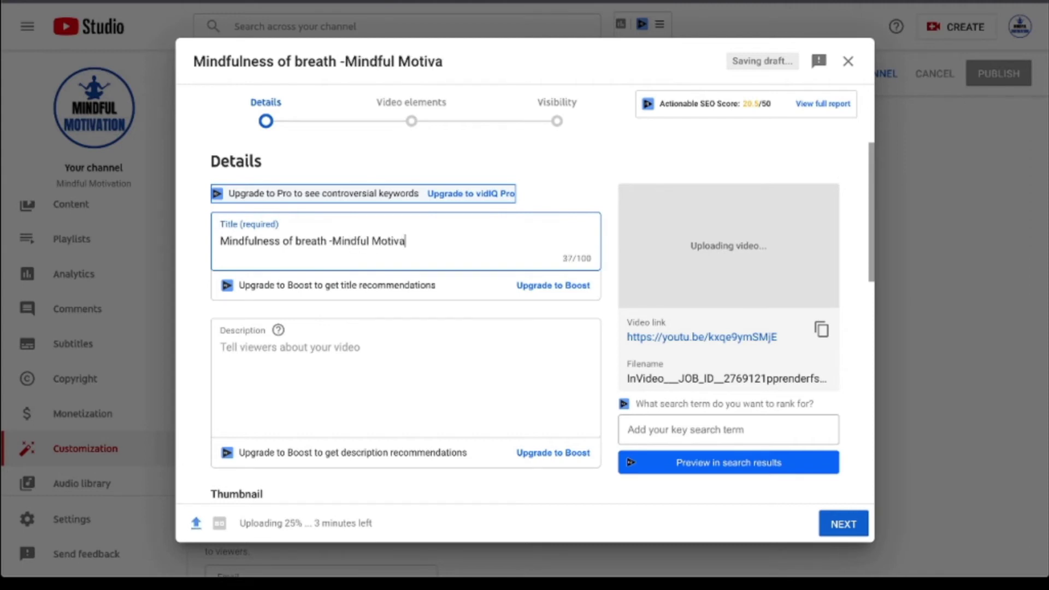
type("tion Meditation")
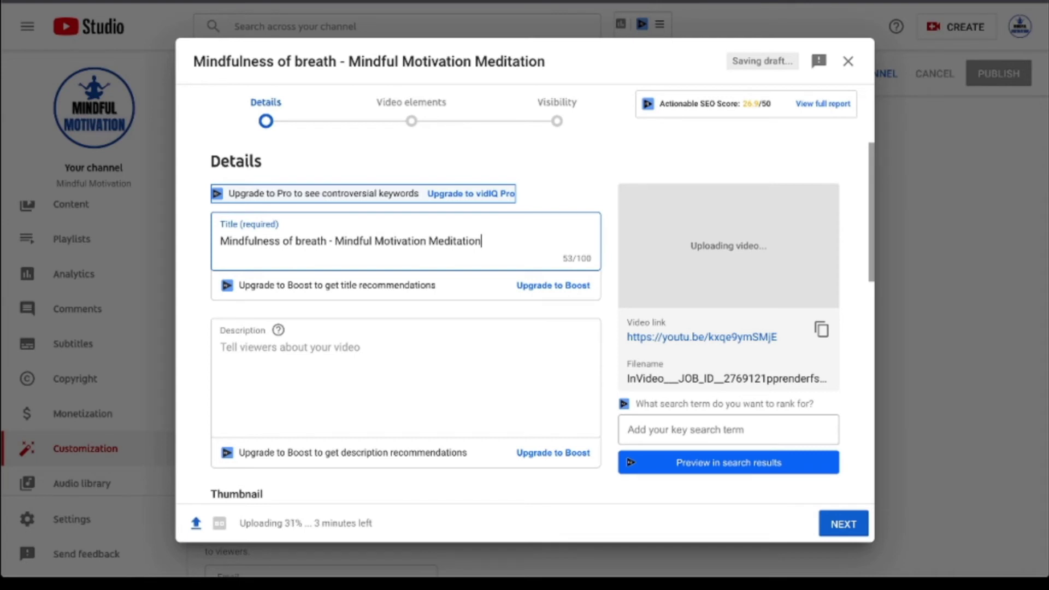
Copy the title "Mindfulness of breath - Mindful Motivation Meditation" into the video's description
left_click_drag(482, 241, 229, 241)
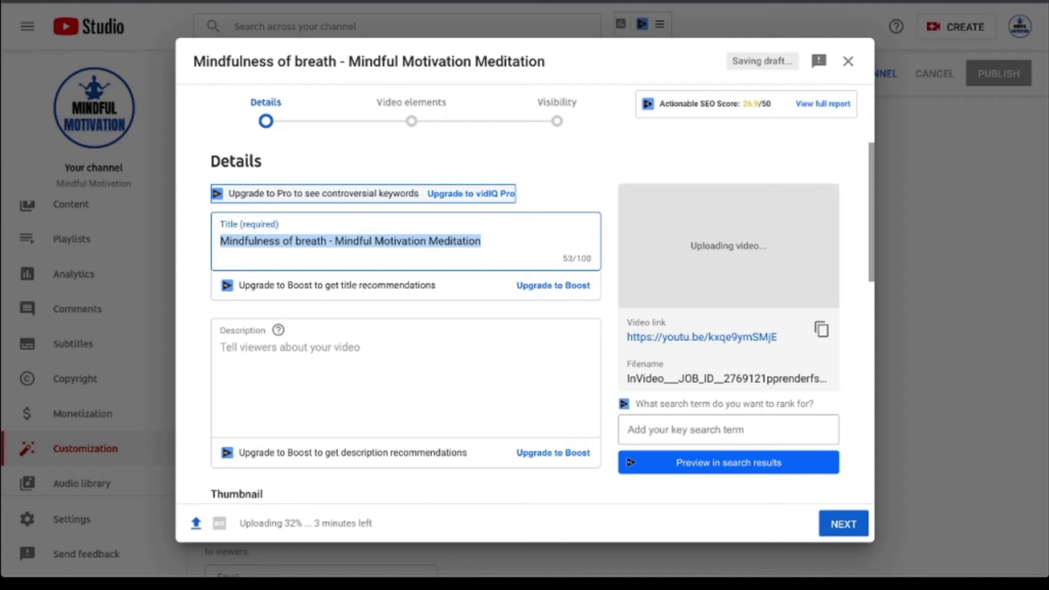
left_click(290, 348)
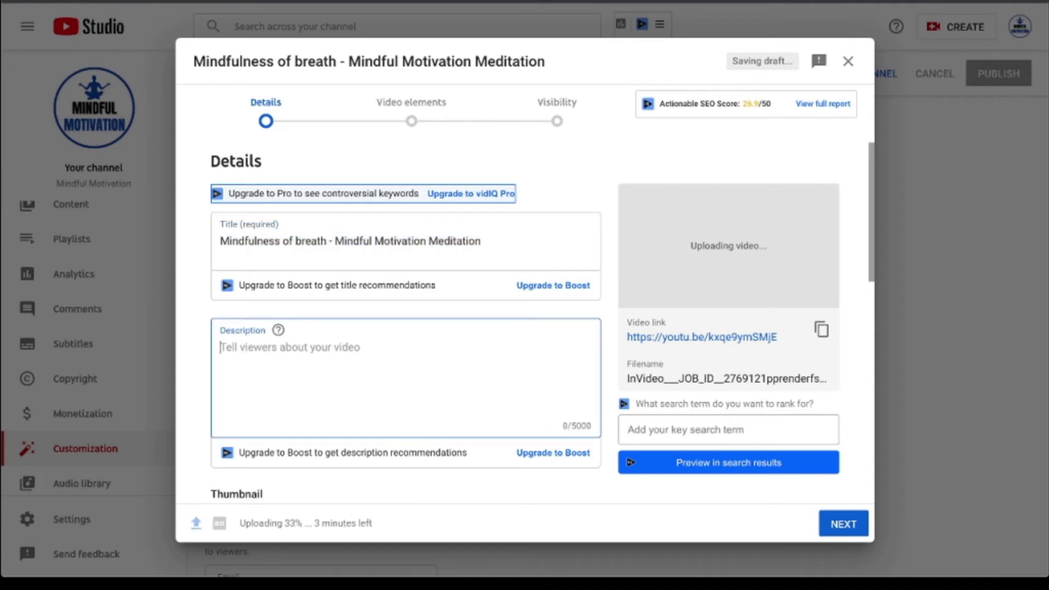
type("Mindfulness of breath - Mindful Motivation Meditation")
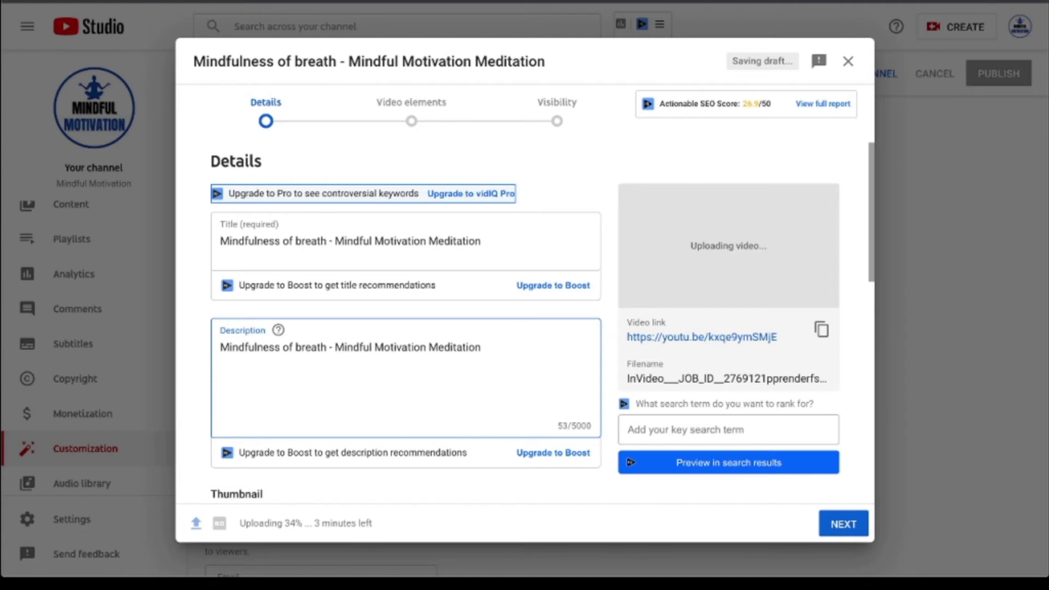
Set the video's audience to "No, it's not made for kids"
scroll(404, 328, "down", 10)
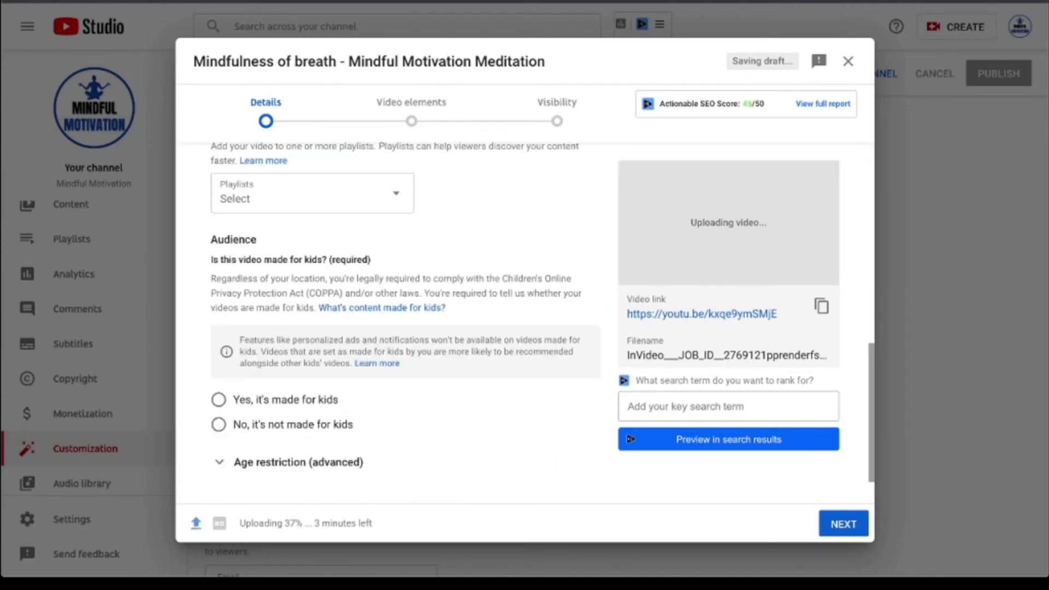
left_click(218, 424)
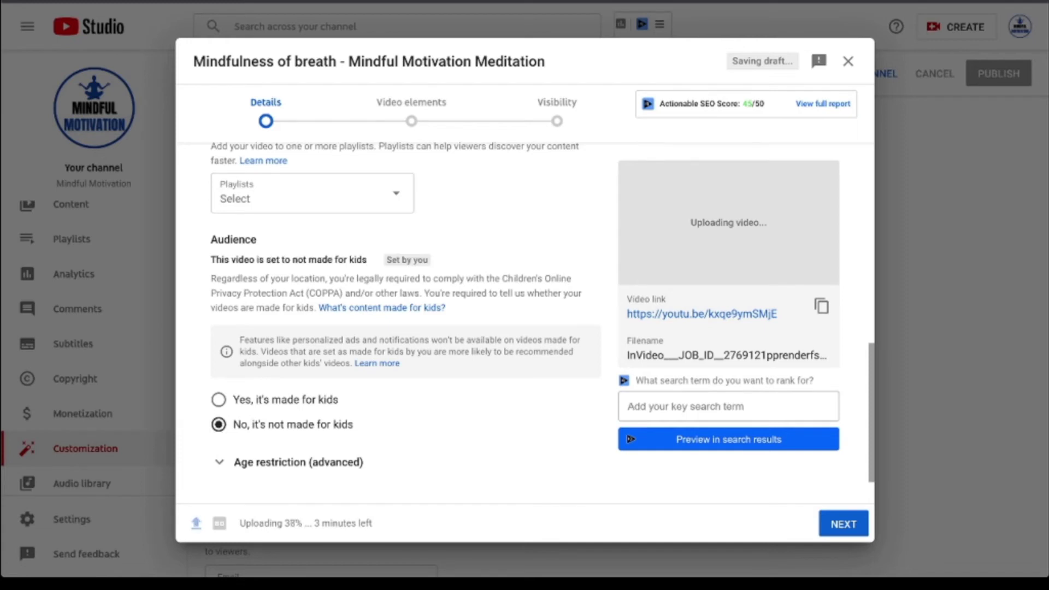
scroll(404, 323, "down", 1)
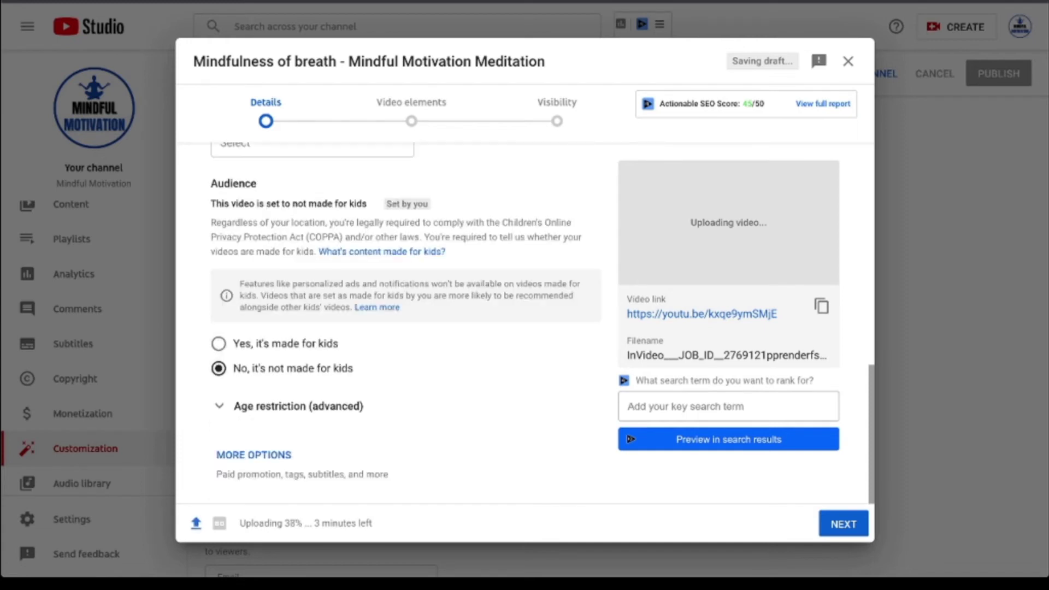
Expand the video's additional details and review the paid promotion setting and the prefilled tags
left_click(254, 455)
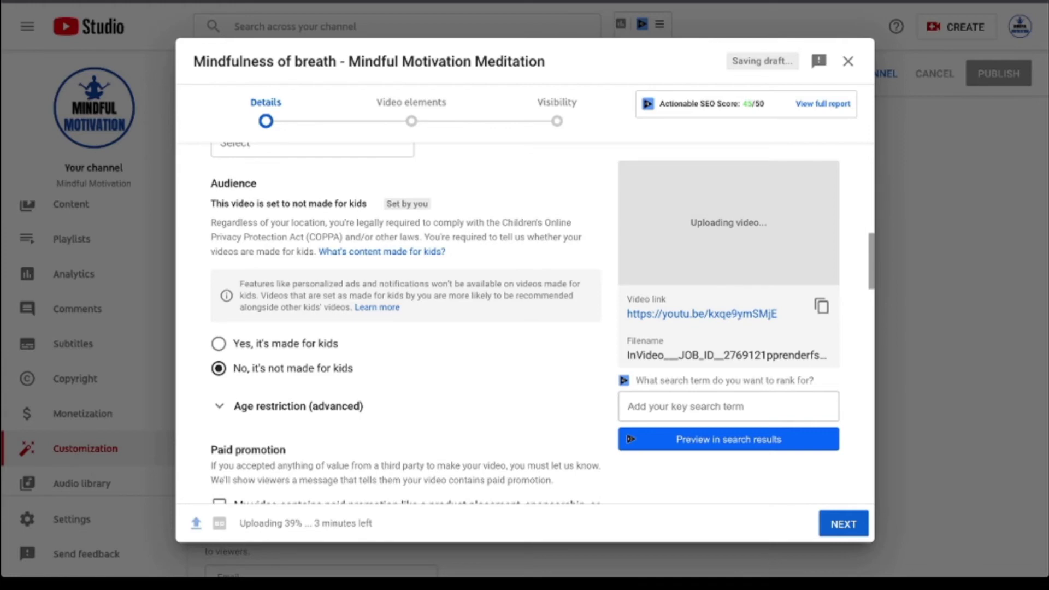
scroll(404, 322, "down", 1)
scroll(404, 323, "down", 5)
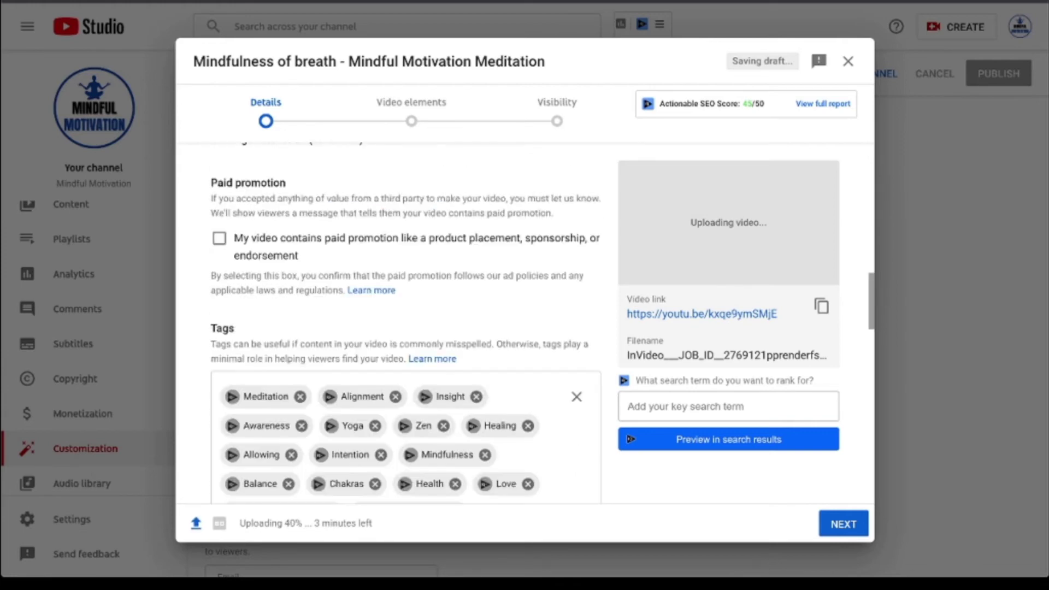
scroll(404, 323, "down", 3)
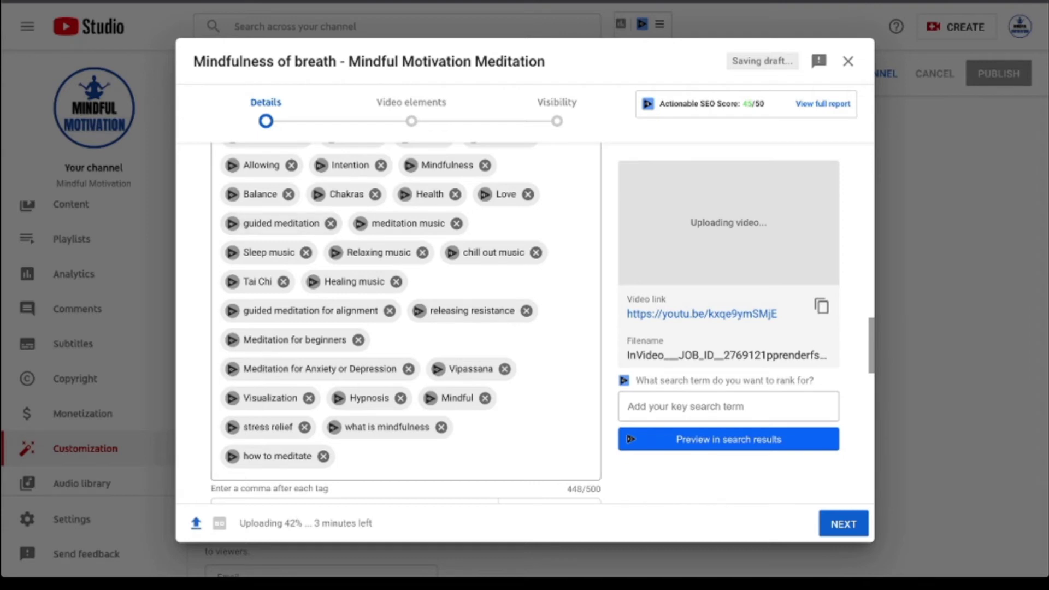
scroll(404, 322, "down", 7)
scroll(405, 323, "down", 1)
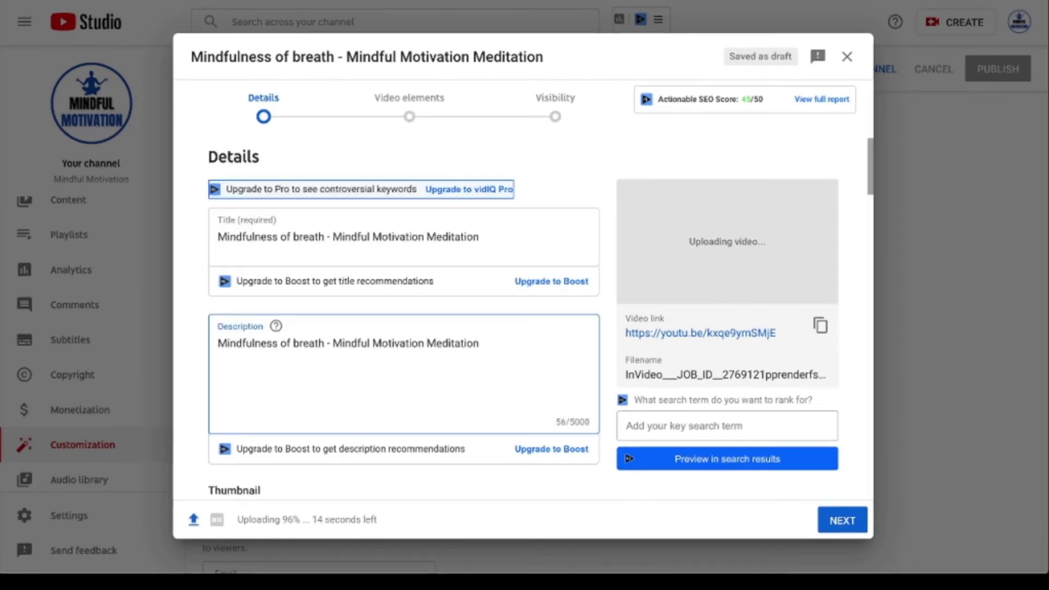
Paste the breathing exercise transcript into the description below the title line
key("ctrl+v")
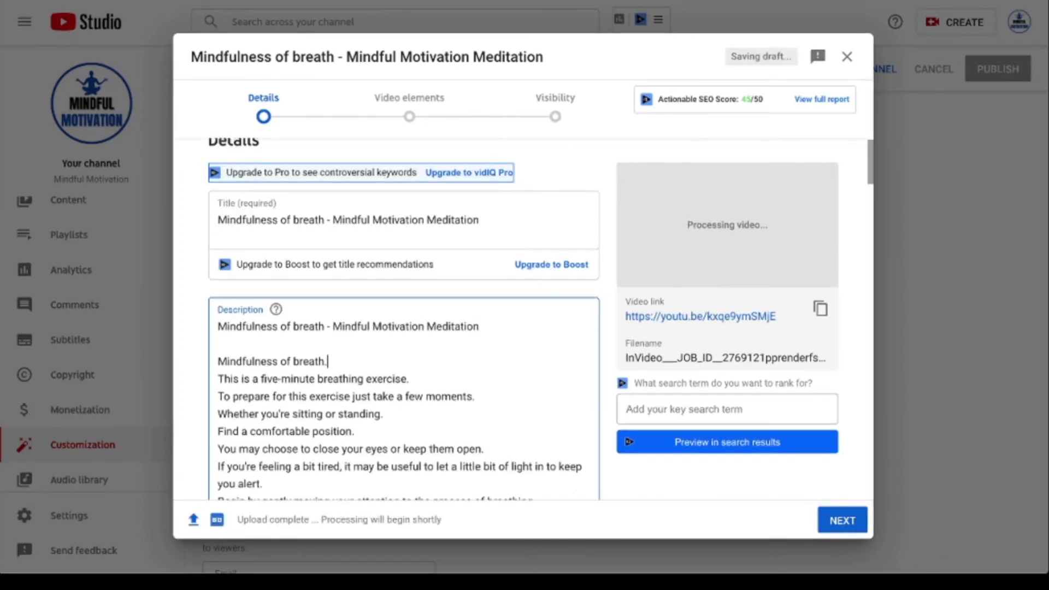
scroll(403, 328, "down", 10)
scroll(404, 328, "up", 10)
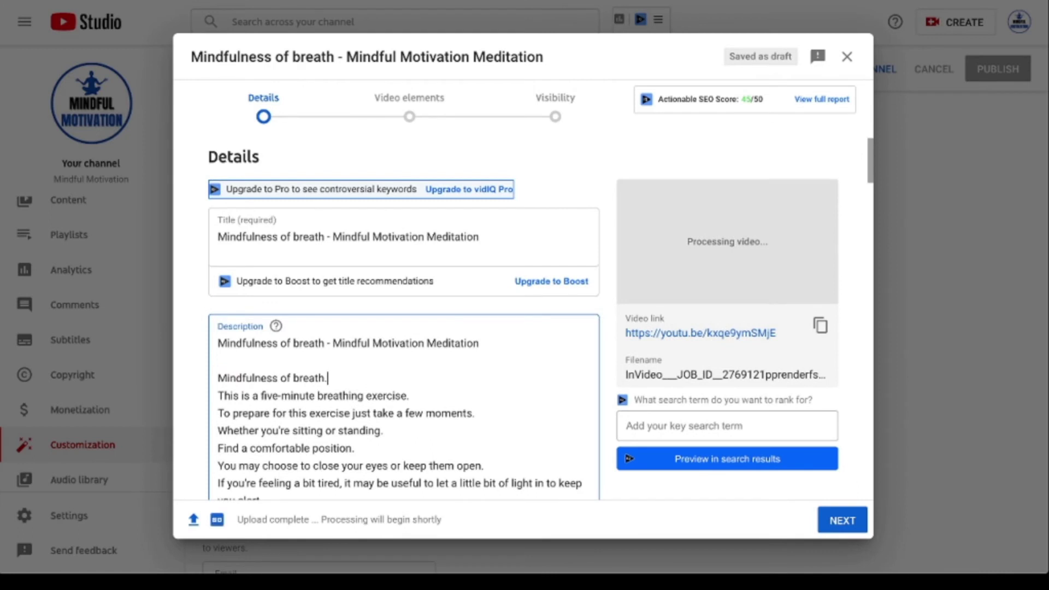
key("Return")
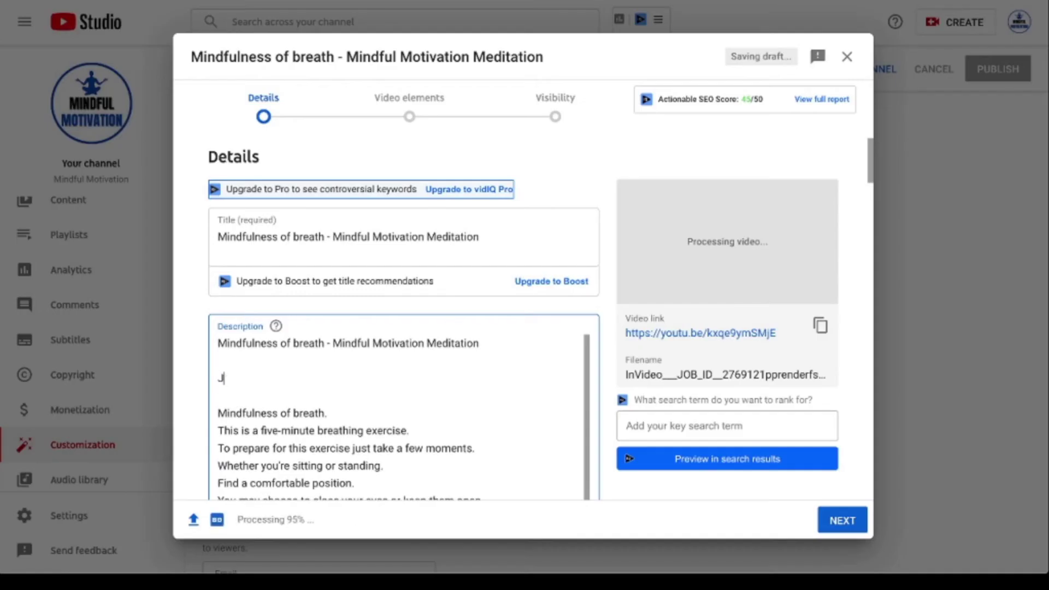
type("Best place to start with Mindful Meditation")
left_click(285, 378)
type("learntart with Mindful Meditation")
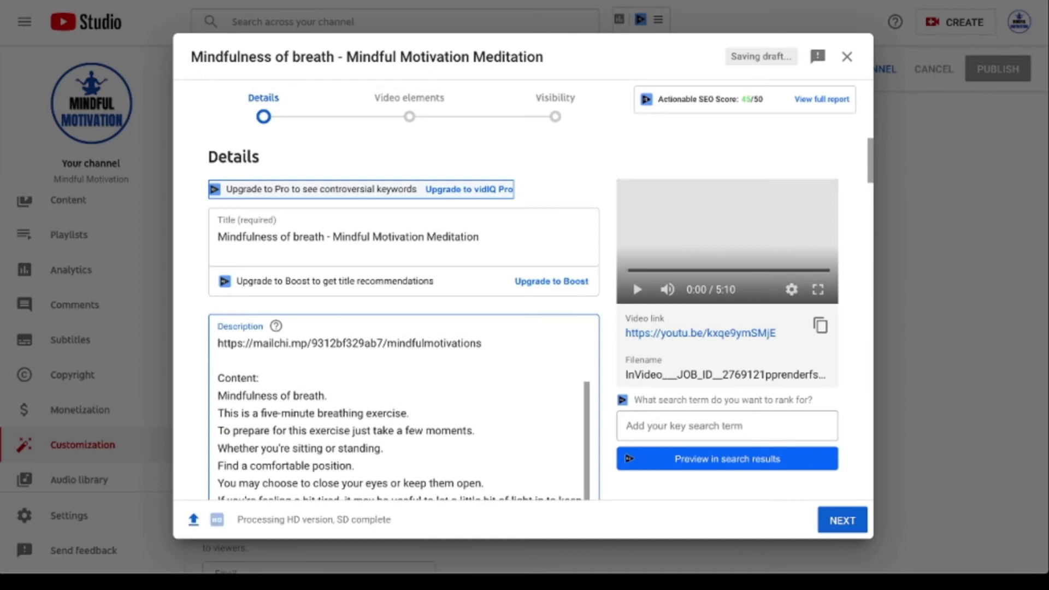
Prefix the transcript's first line with "00:00 -" and add a "Subscribe for More..." line below the description's title line
type("00:00 -")
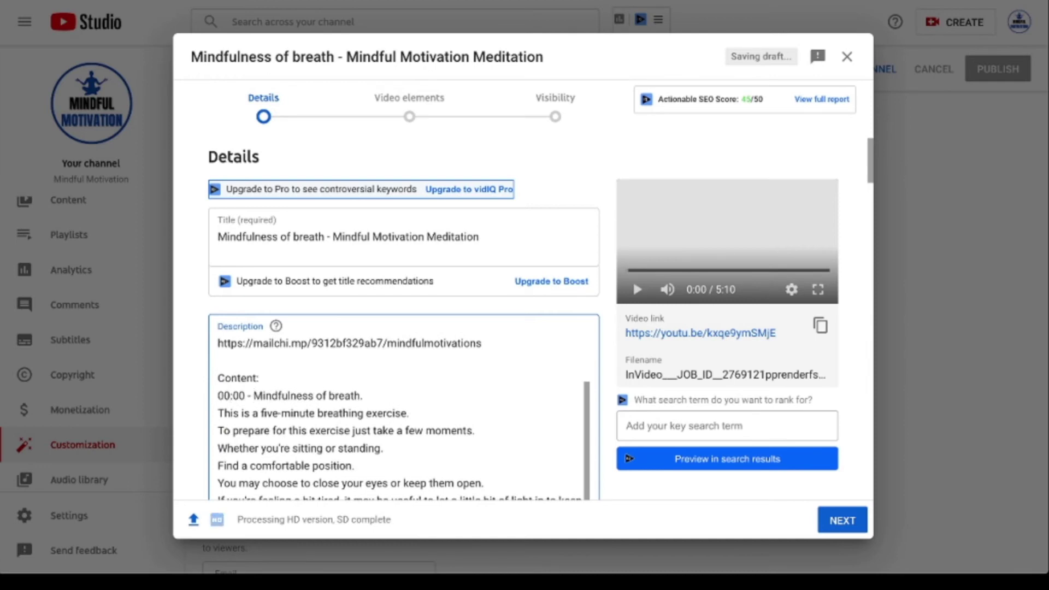
scroll(399, 320, "down", 6)
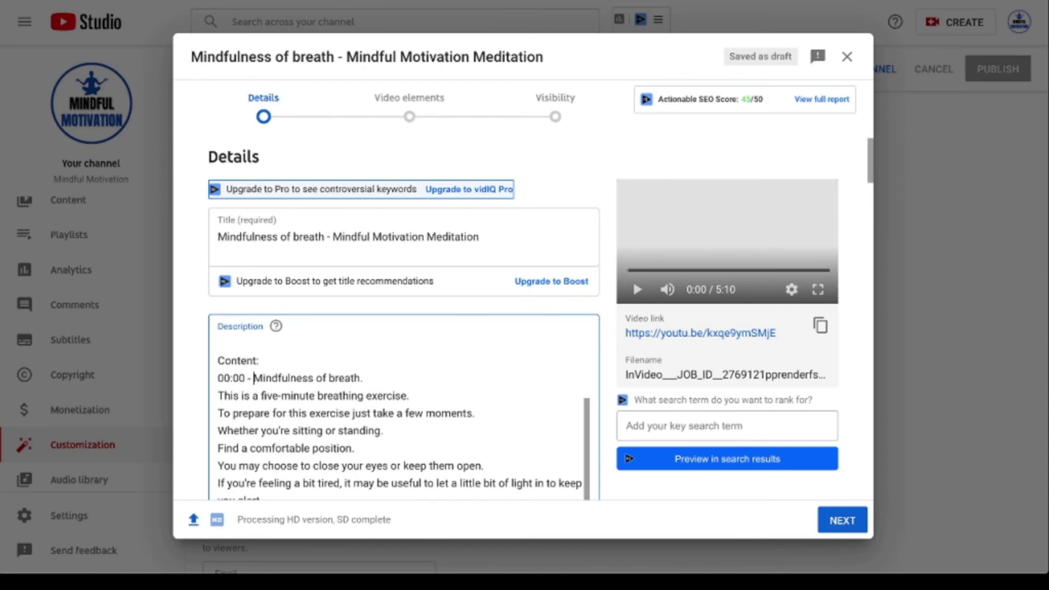
scroll(399, 319, "down", 7)
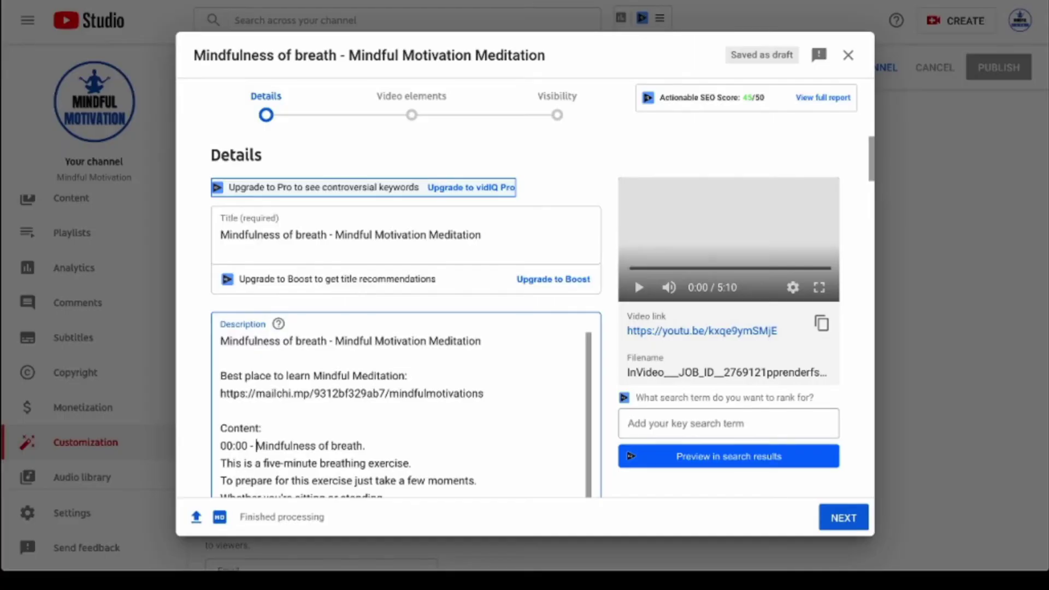
key("Return")
key("Return")
type("Subscribe for More")
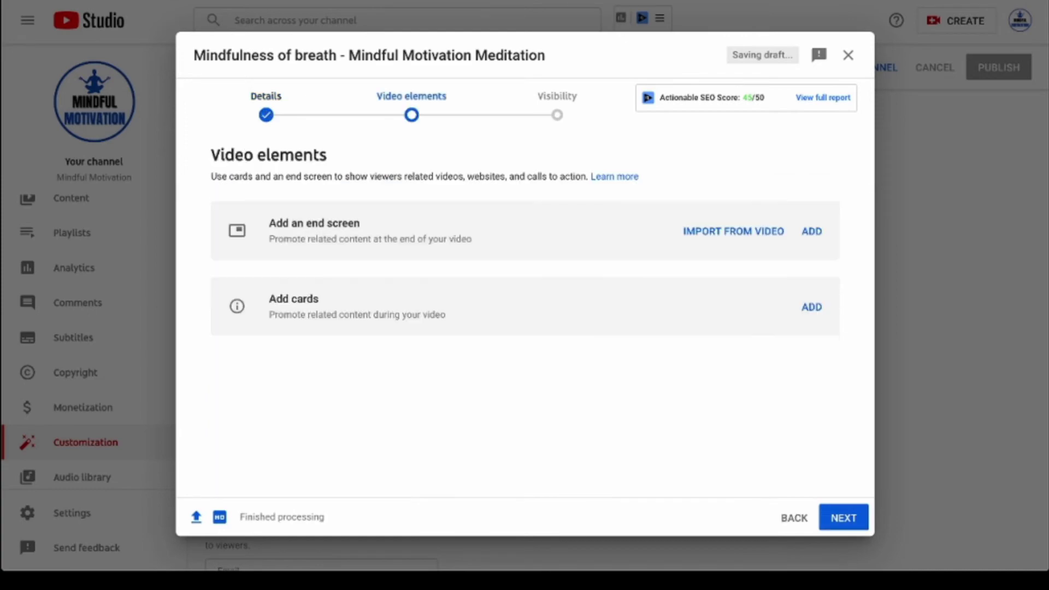
left_click(734, 231)
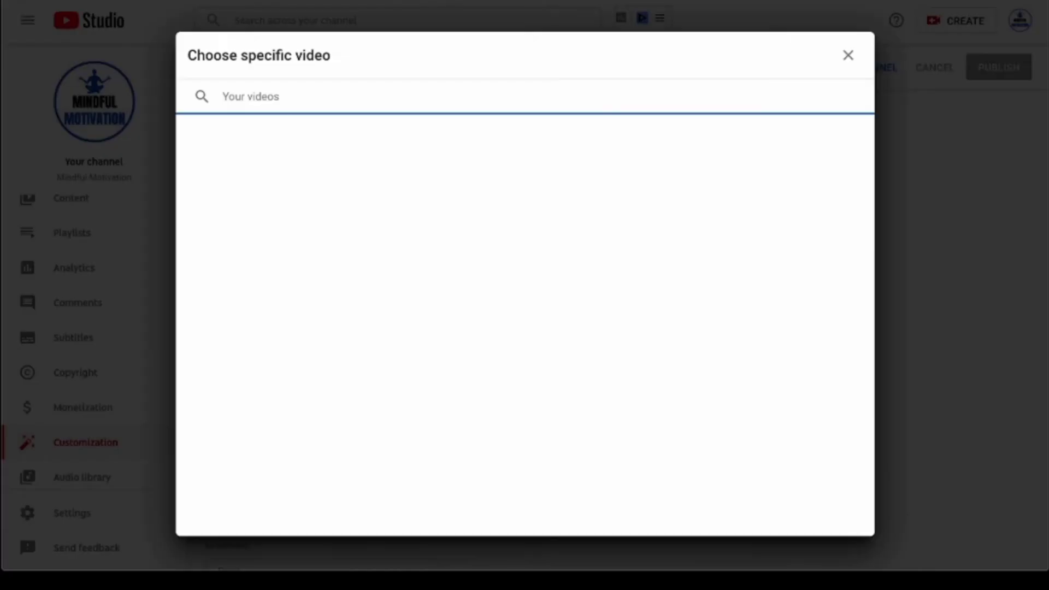
left_click(848, 55)
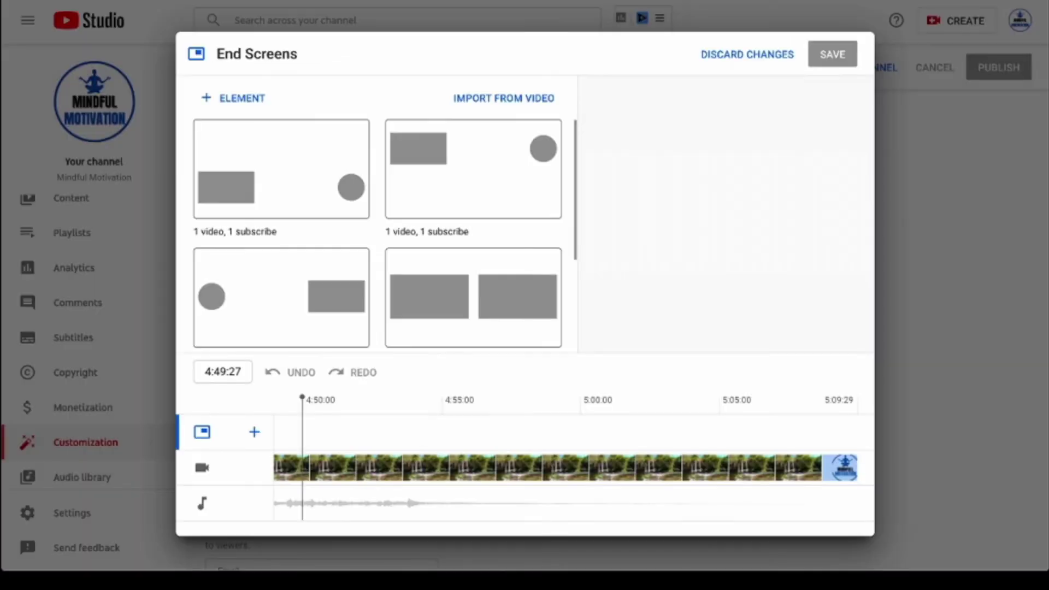
scroll(281, 169, "down", 3)
left_click(542, 267)
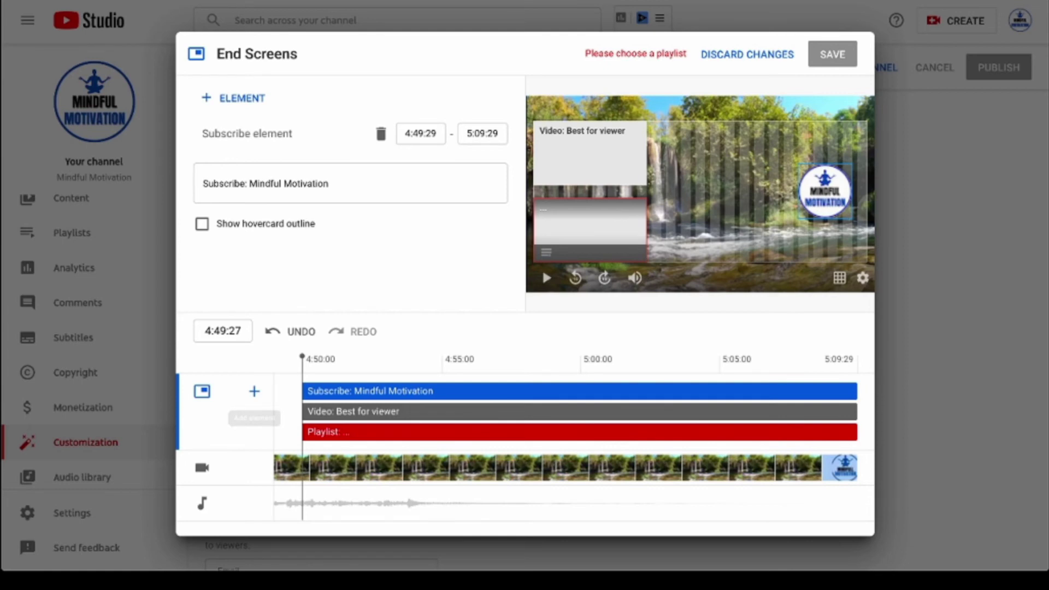
left_click(590, 154)
left_click(542, 268)
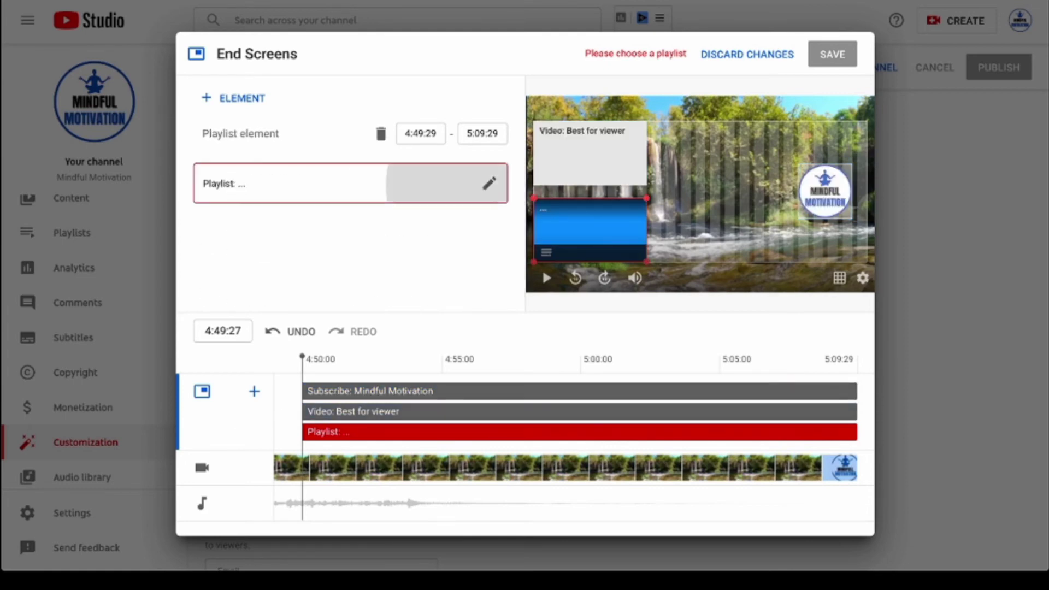
left_click(848, 53)
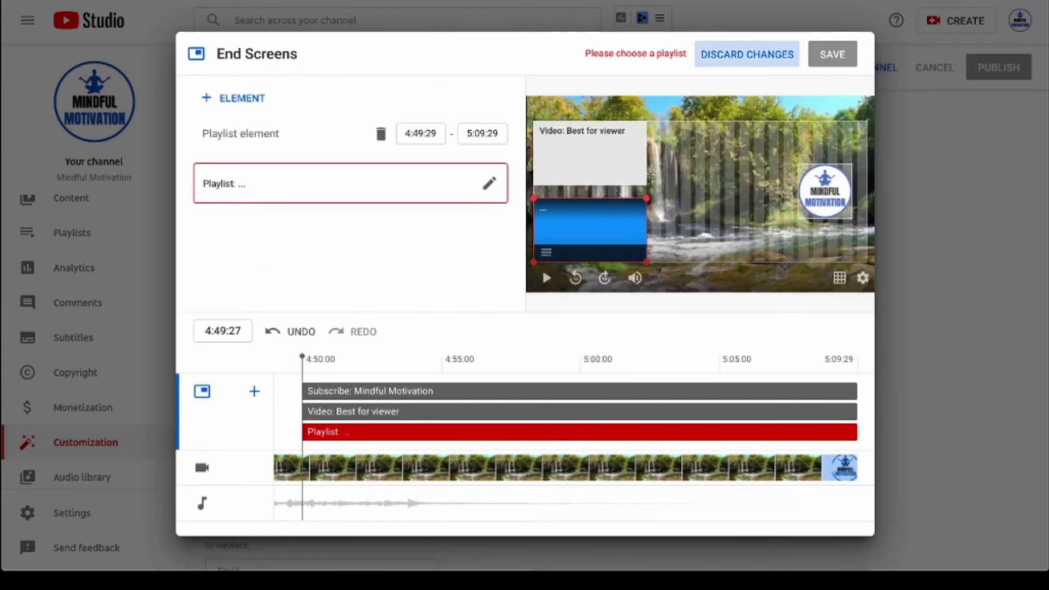
left_click(747, 53)
Return to the video details and create a public playlist titled "Mindful Motivation" for the video
left_click(794, 517)
scroll(407, 328, "down", 15)
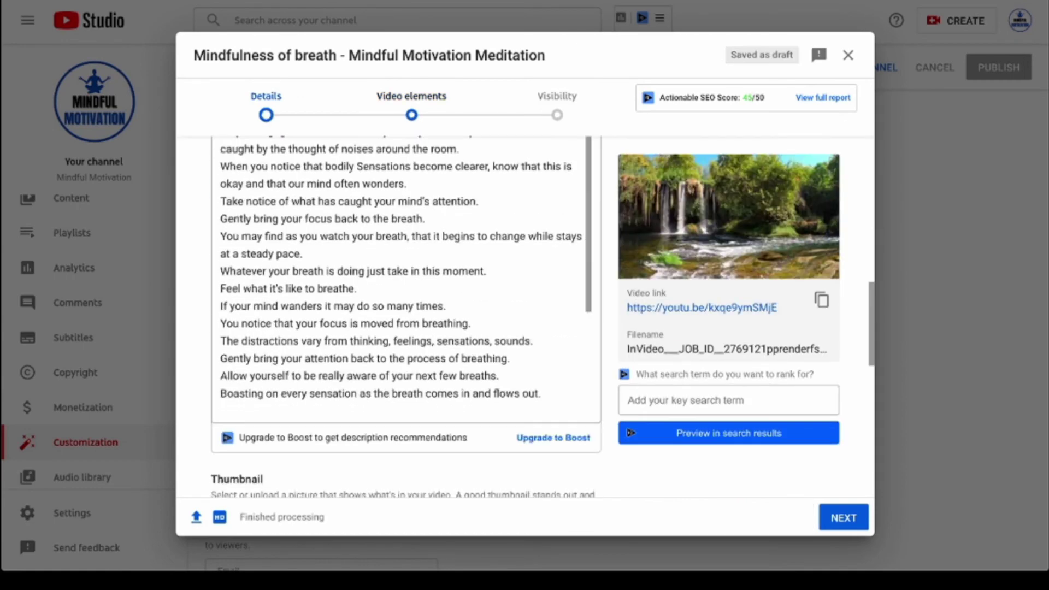
left_click(312, 229)
left_click(271, 473)
type("Mi")
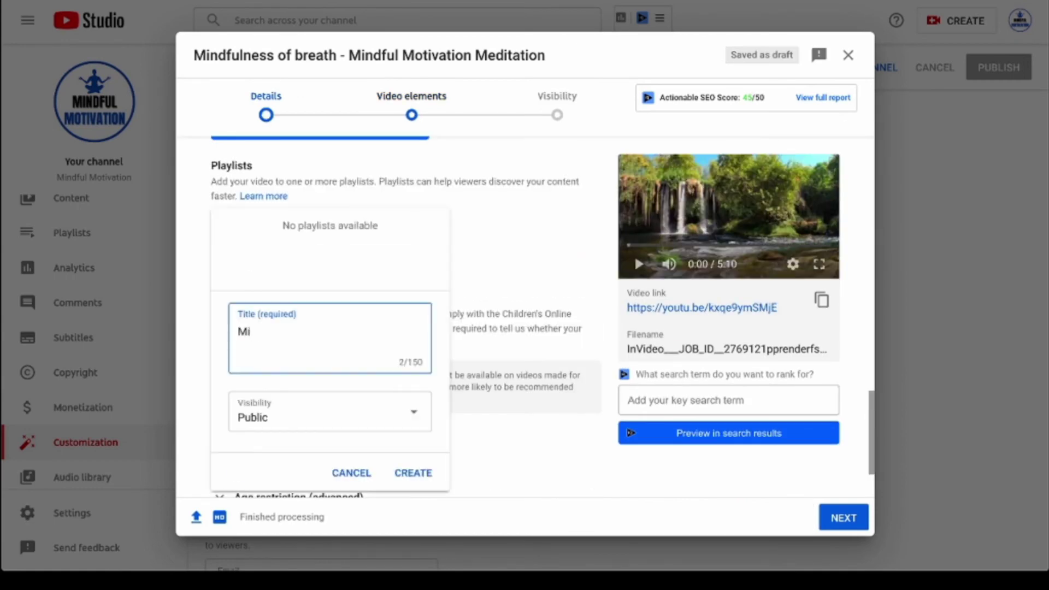
type("ndful Motivation")
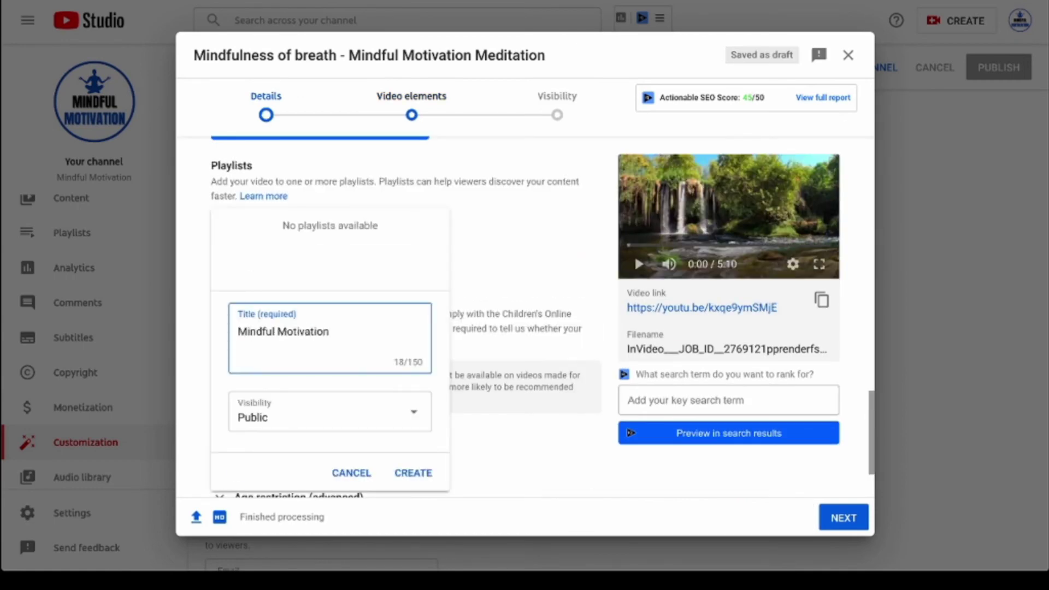
key("ctrl+a")
key("ctrl+c")
left_click(414, 473)
Create a second playlist titled "Mindful Meditation" and add the video to it as well
left_click(271, 472)
key("ctrl+v")
double_click(302, 332)
type("Meditation")
key("Return")
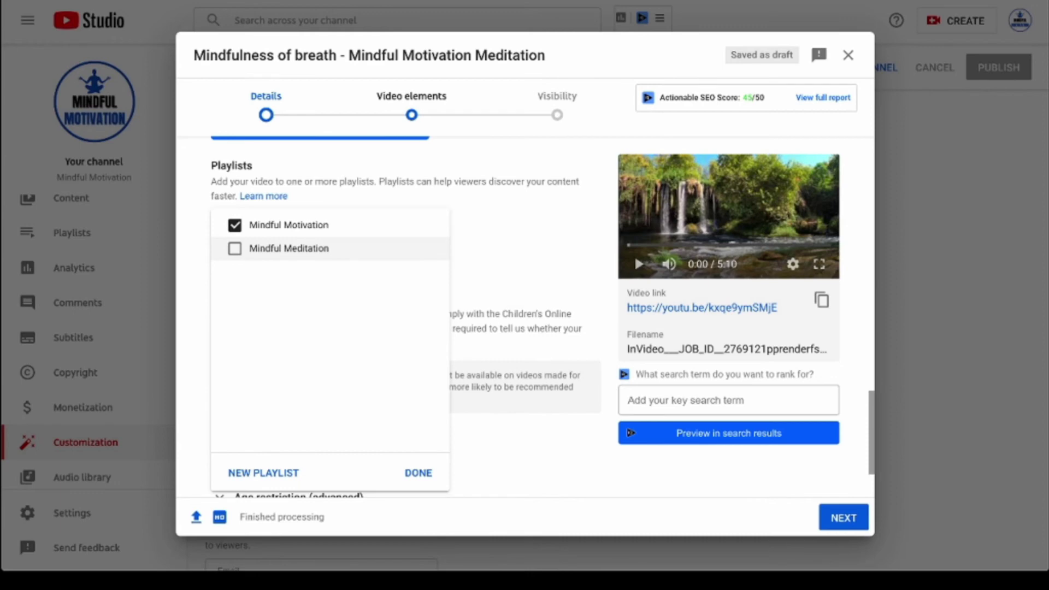
left_click(235, 249)
left_click(419, 473)
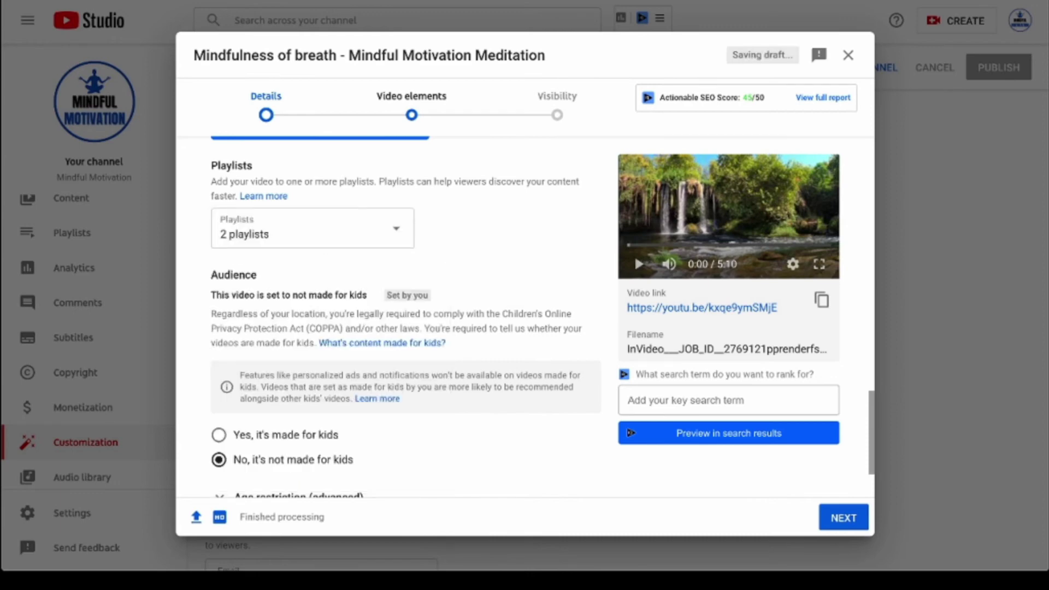
Add an end screen with one video, one playlist and one subscribe element, using the "Mindful Meditation" playlist, and save it
left_click(844, 518)
left_click(811, 231)
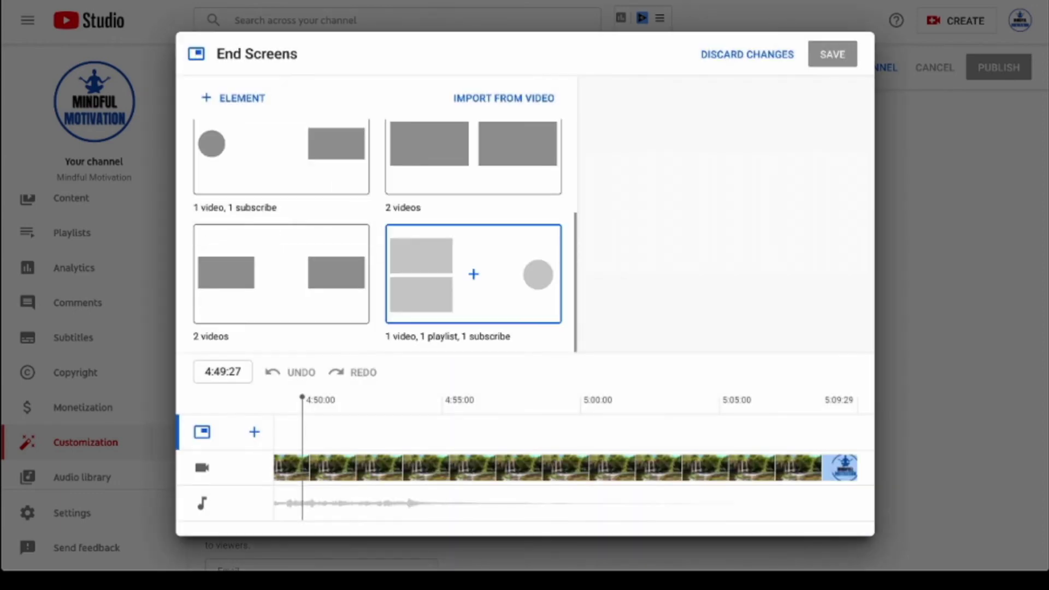
left_click(542, 268)
left_click(489, 183)
left_click(242, 175)
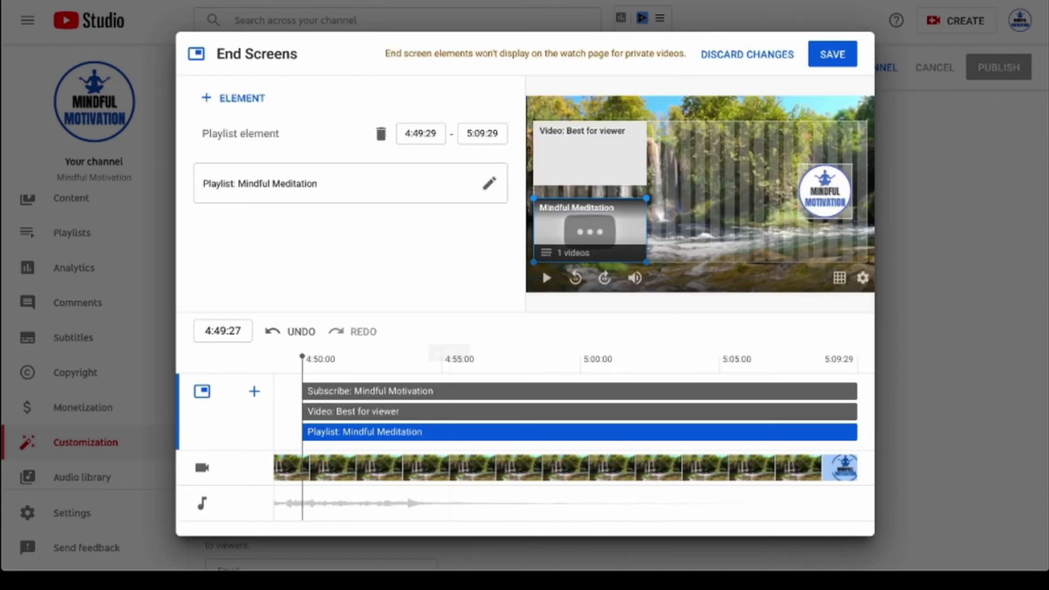
left_click(832, 54)
Add a playlist card for "Mindful Motivation" at 0:00:00 and save the cards
left_click(812, 307)
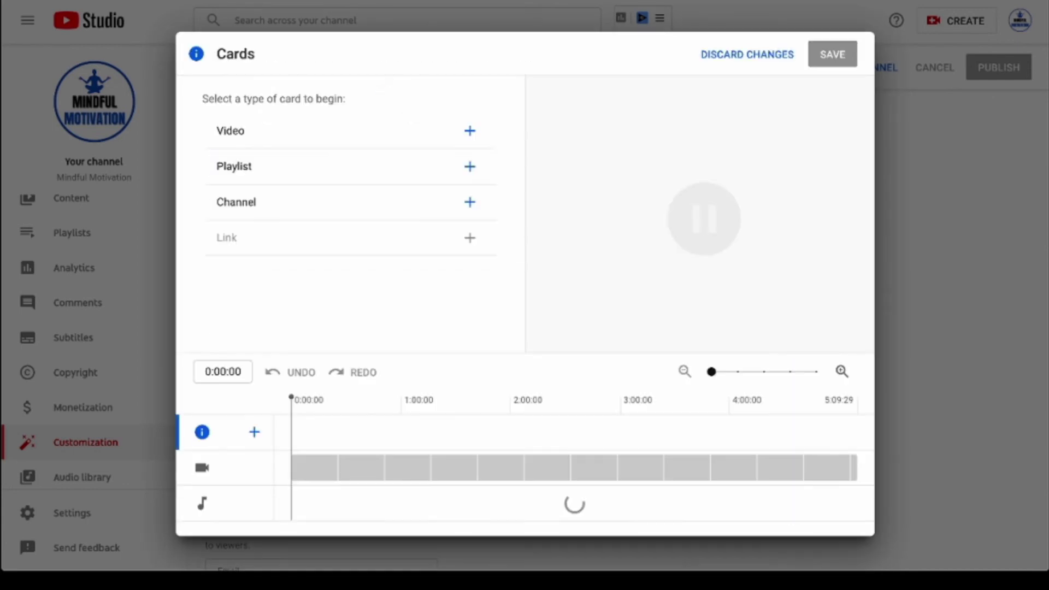
left_click(469, 166)
left_click(365, 178)
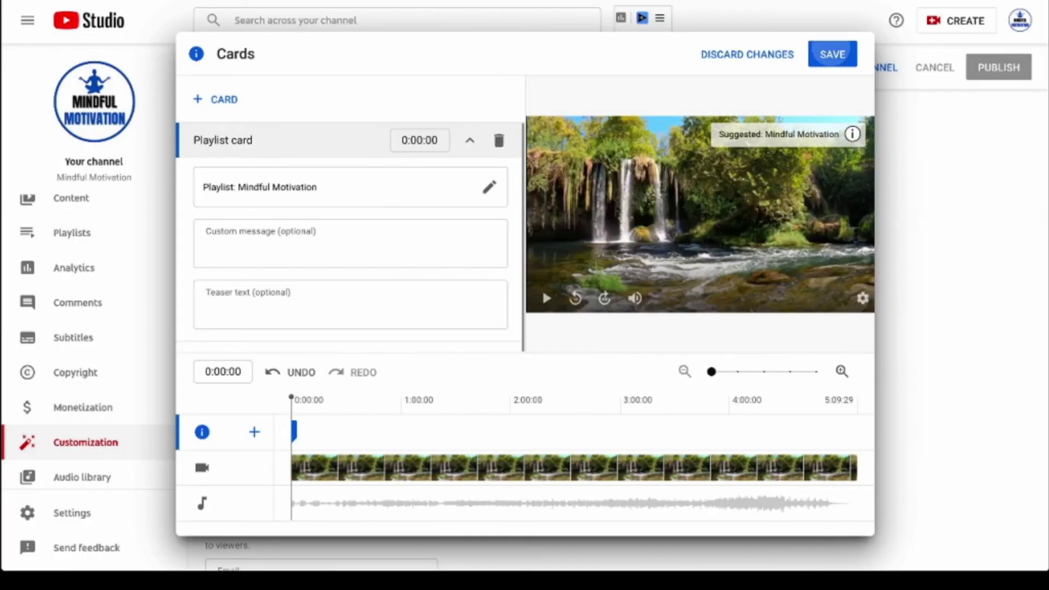
left_click(831, 51)
Set the video's visibility to Public and publish it
left_click(844, 518)
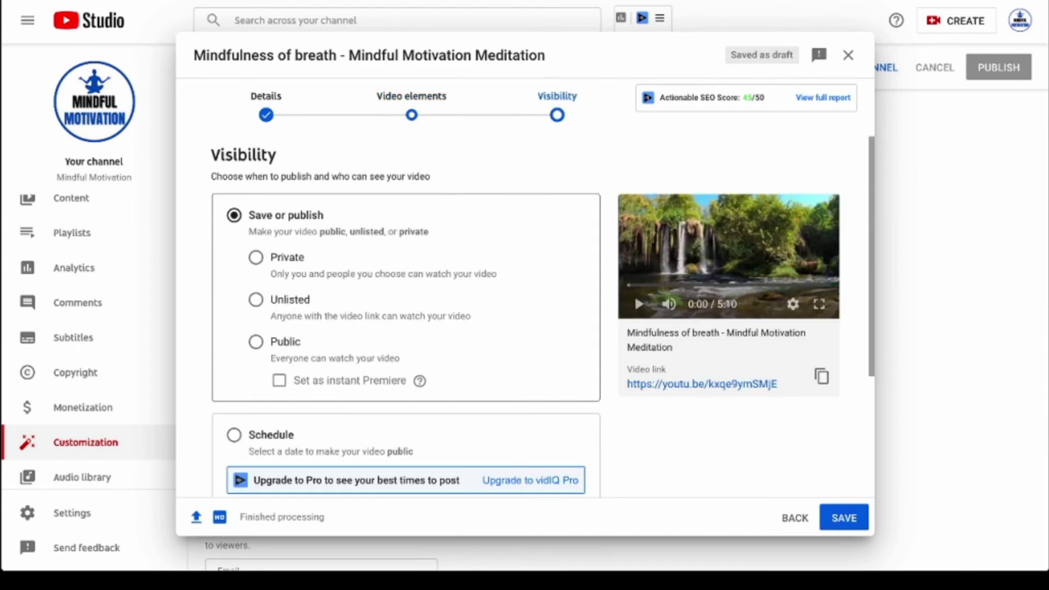
left_click(255, 342)
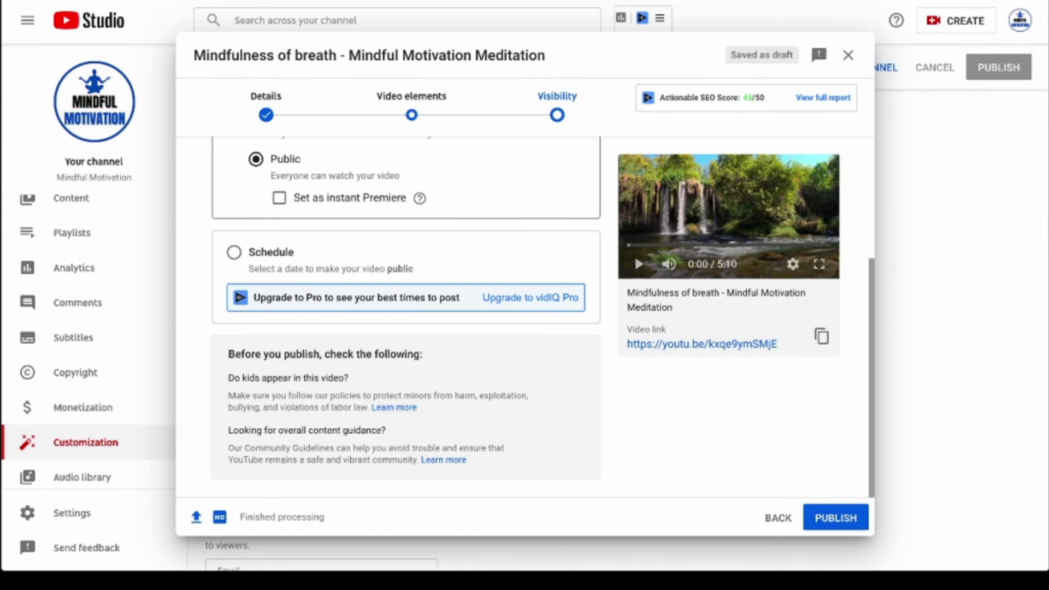
left_click(834, 519)
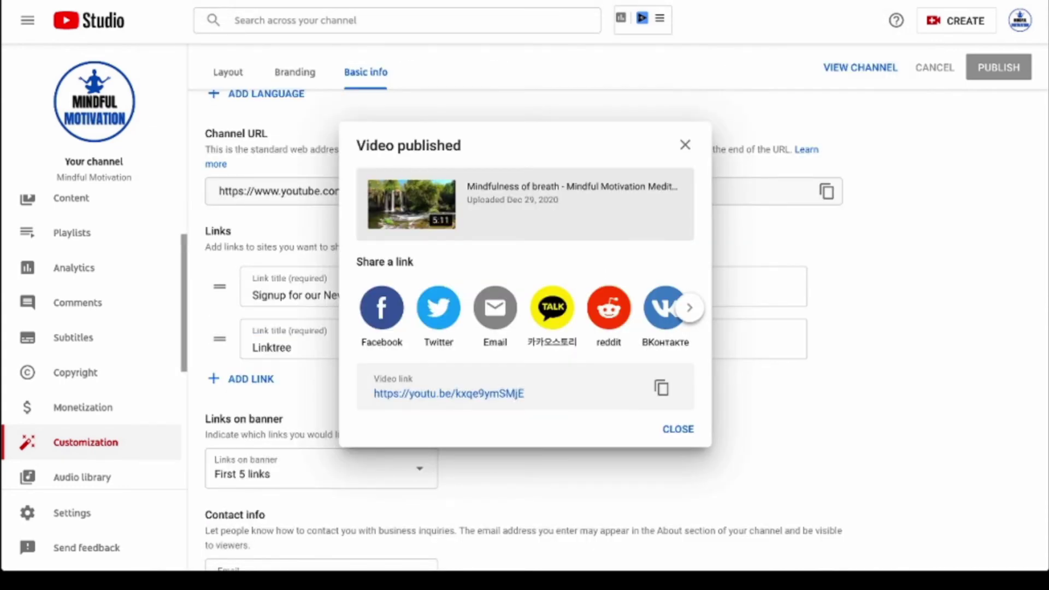
Open the published video from its share link and check its playback
right_click(448, 393)
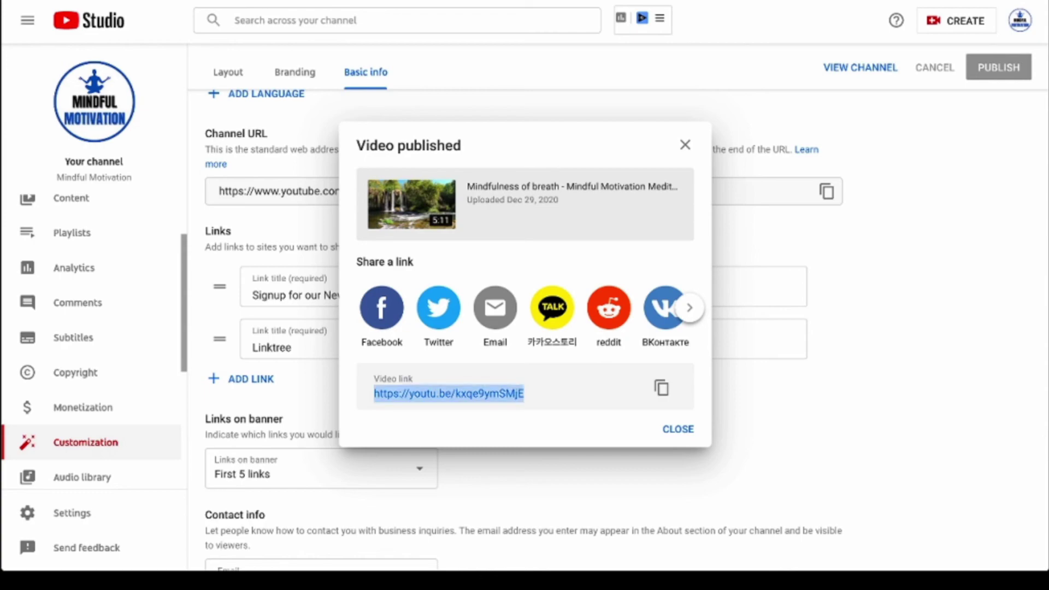
left_click(449, 394)
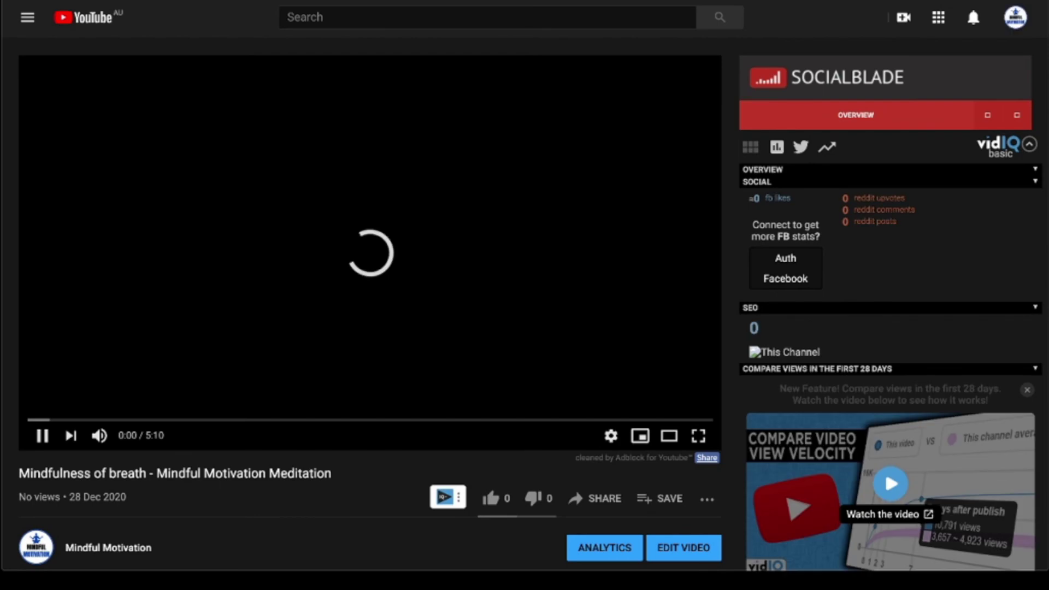
left_click(42, 435)
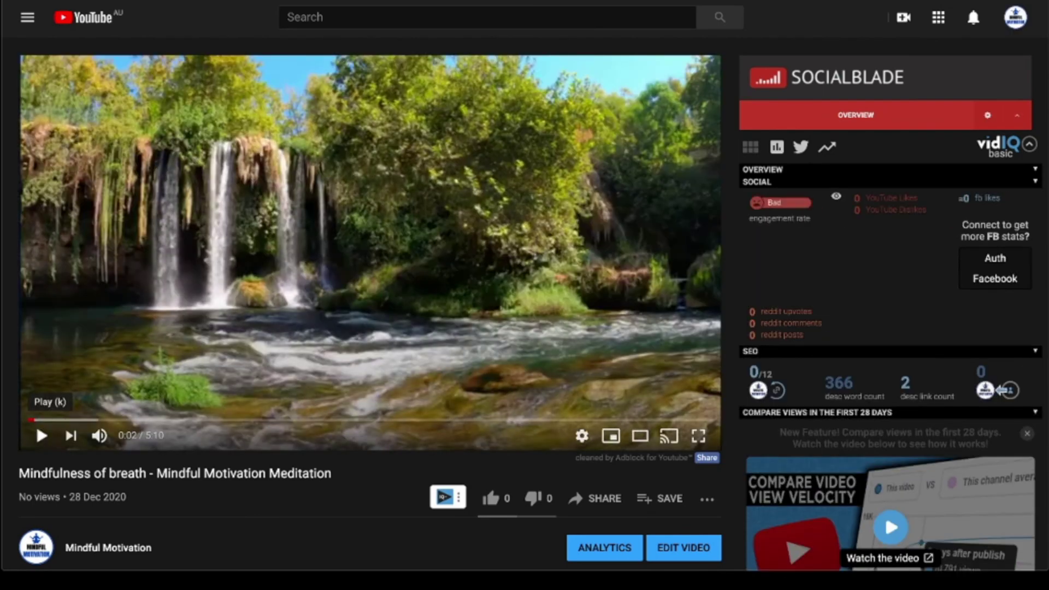
left_click(42, 436)
Review the published video's description and the pinned comment with the mailing list link
scroll(370, 306, "down", 5)
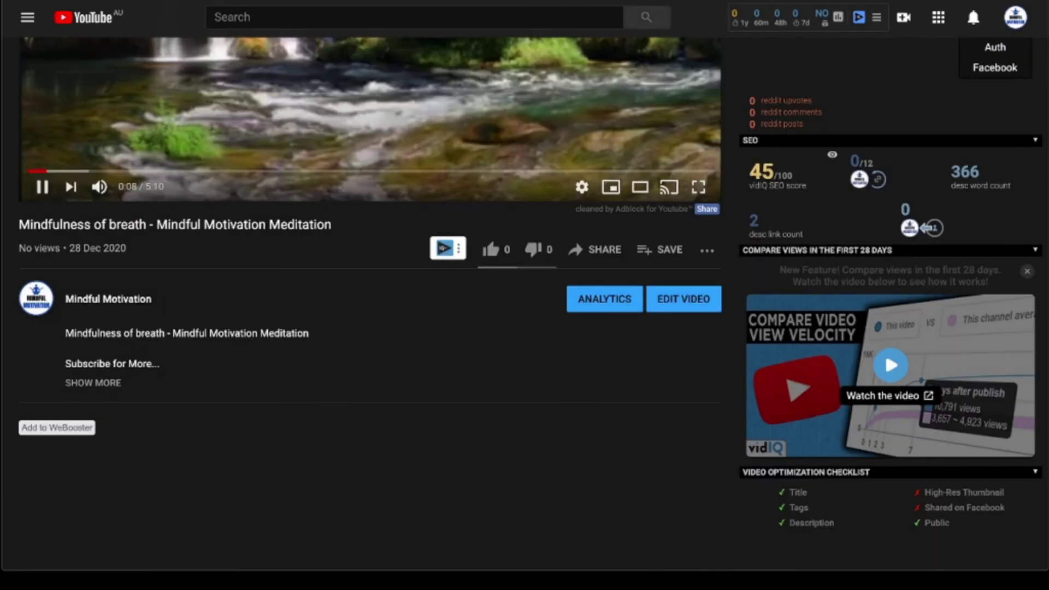
scroll(371, 306, "down", 1)
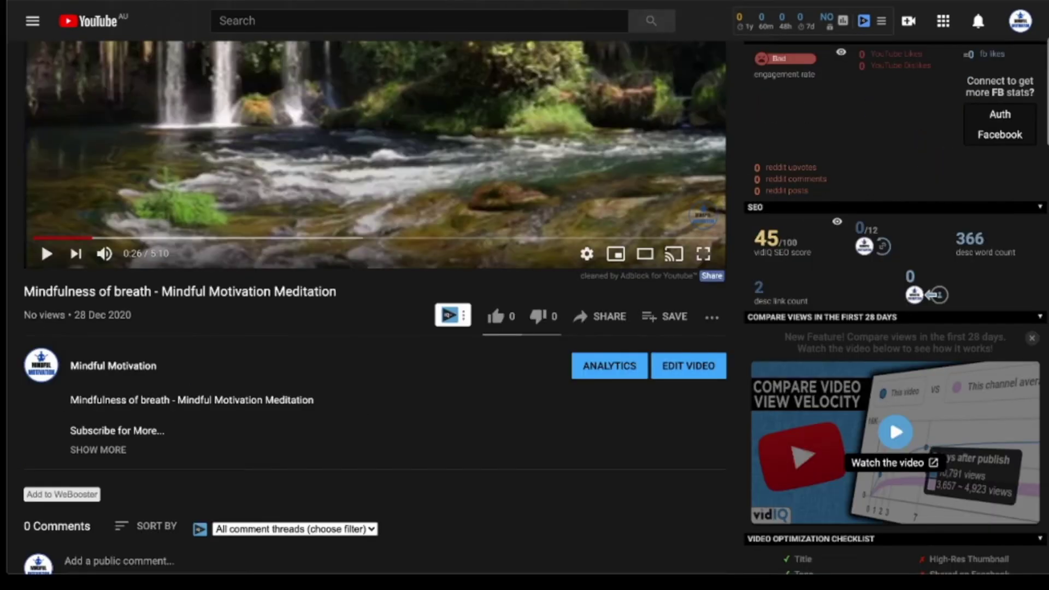
scroll(108, 371, "down", 5)
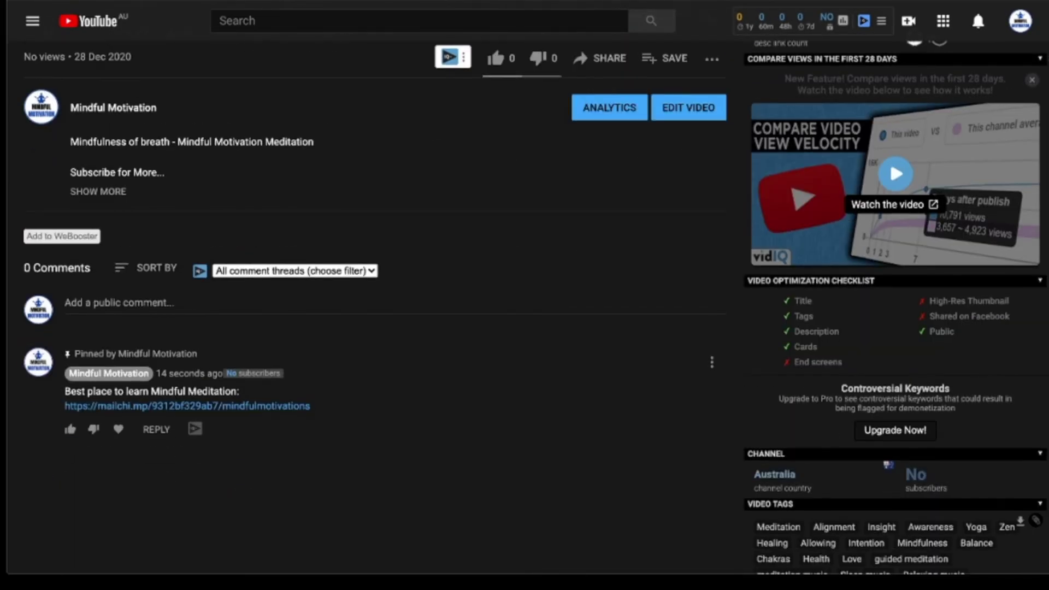
left_click(119, 303)
left_click_drag(75, 375, 180, 374)
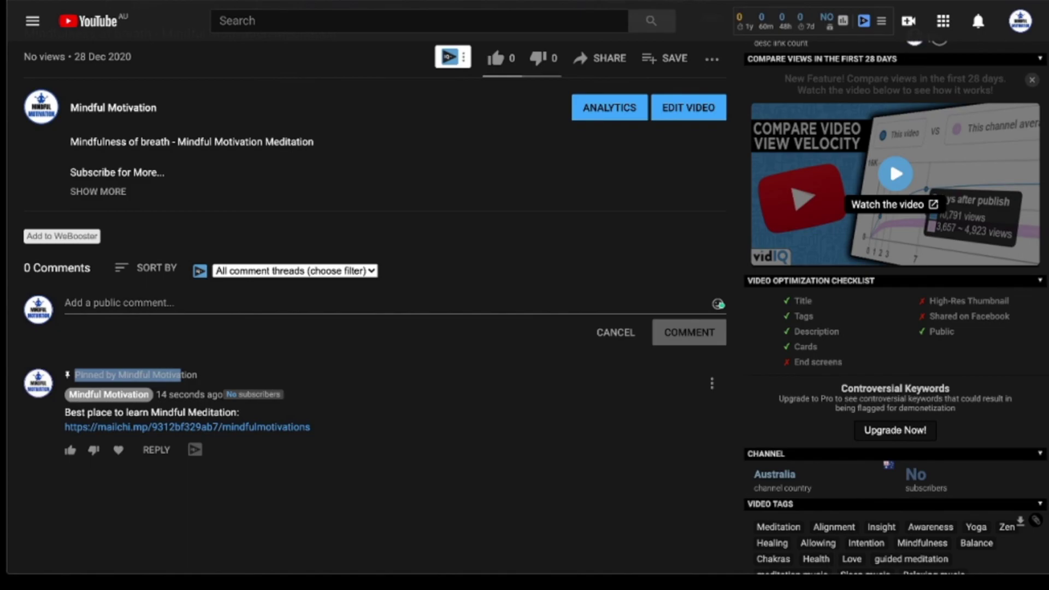
Examine the breakdown of the video's vidIQ SEO score
scroll(374, 308, "up", 8)
scroll(375, 308, "down", 2)
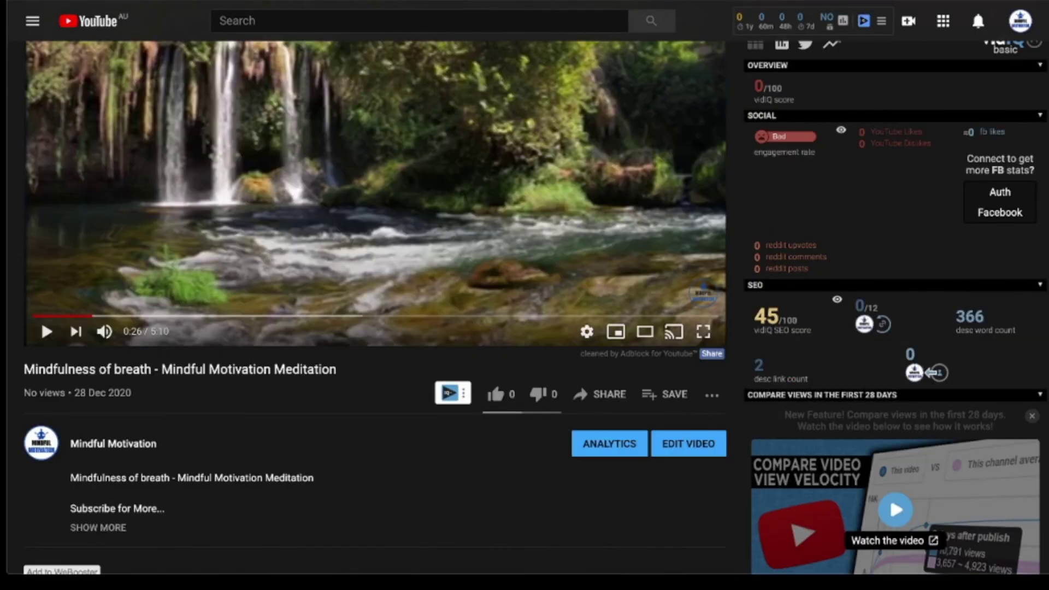
mouse_move(787, 320)
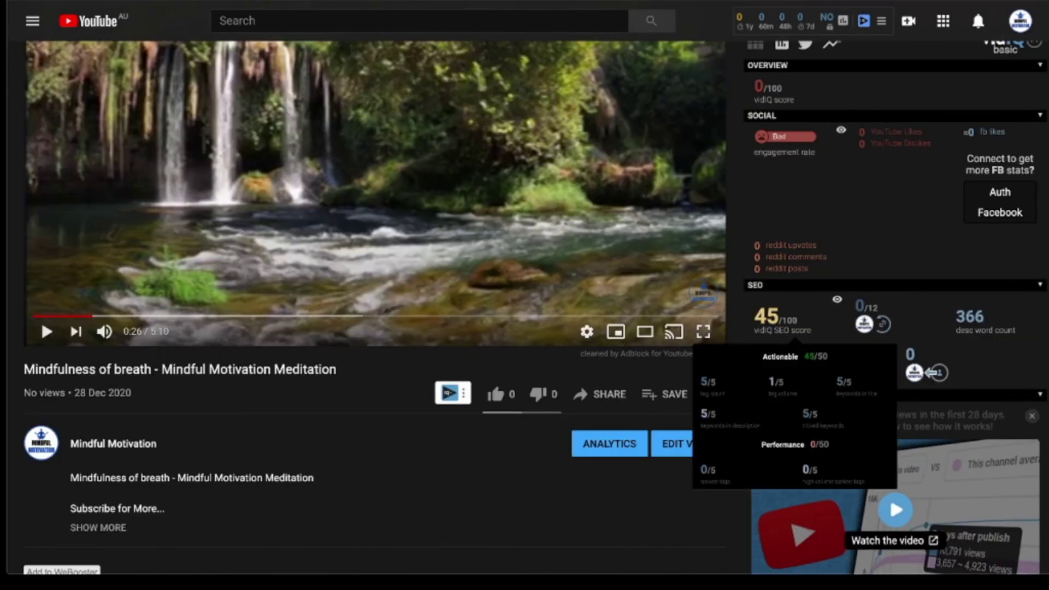